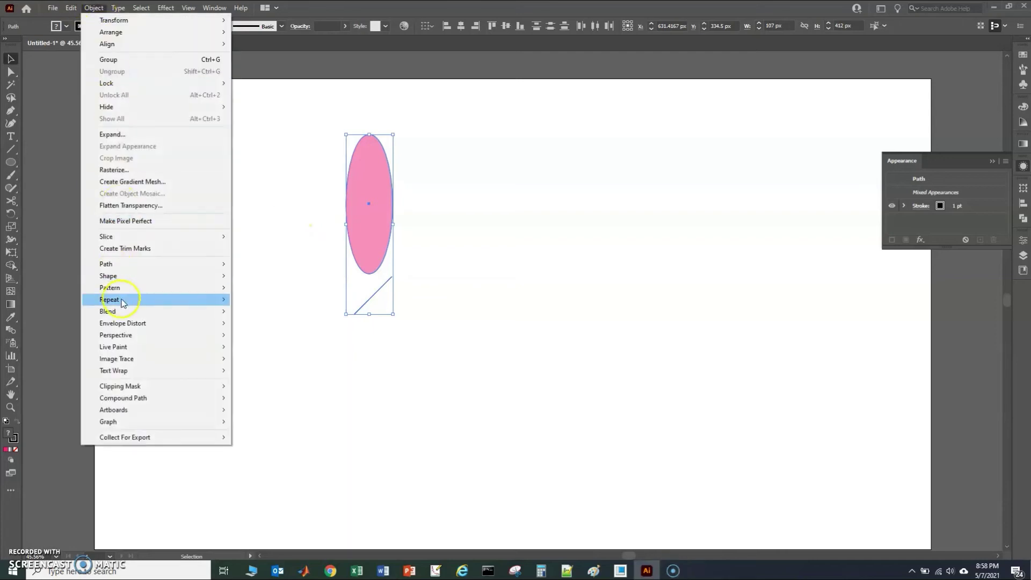
Step: Radially repeat the pink ellipse into 32 petals pulled tightly inward, then deselect
mouse_move(123, 303)
left_click(255, 300)
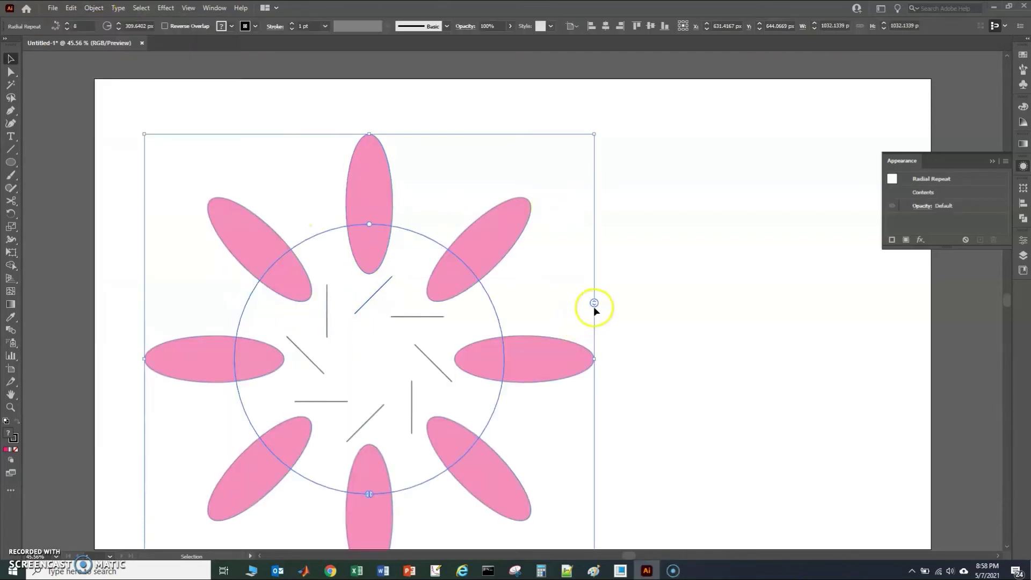
left_click_drag(594, 306, 554, 171)
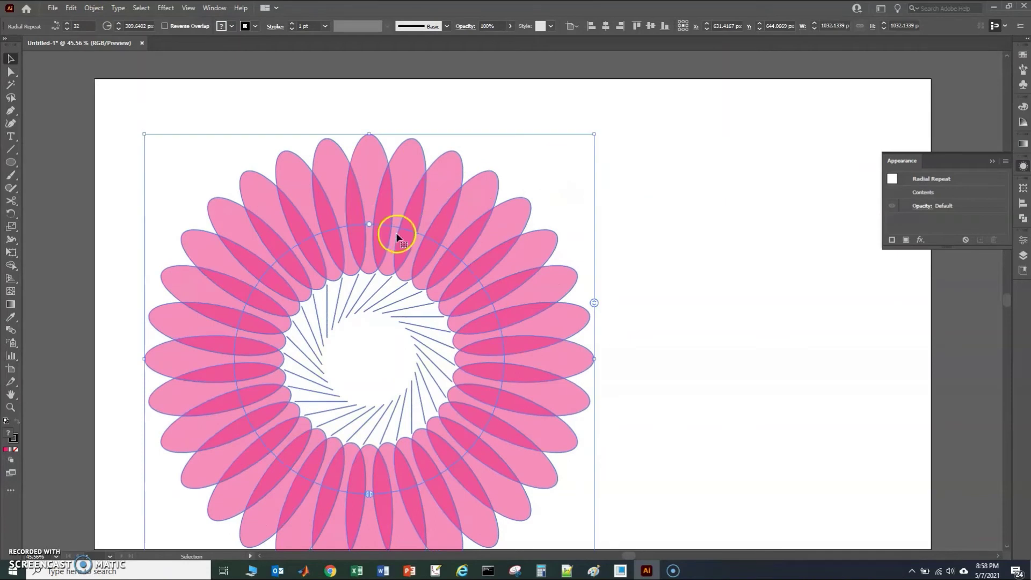
left_click_drag(368, 220, 368, 280)
left_click(612, 362)
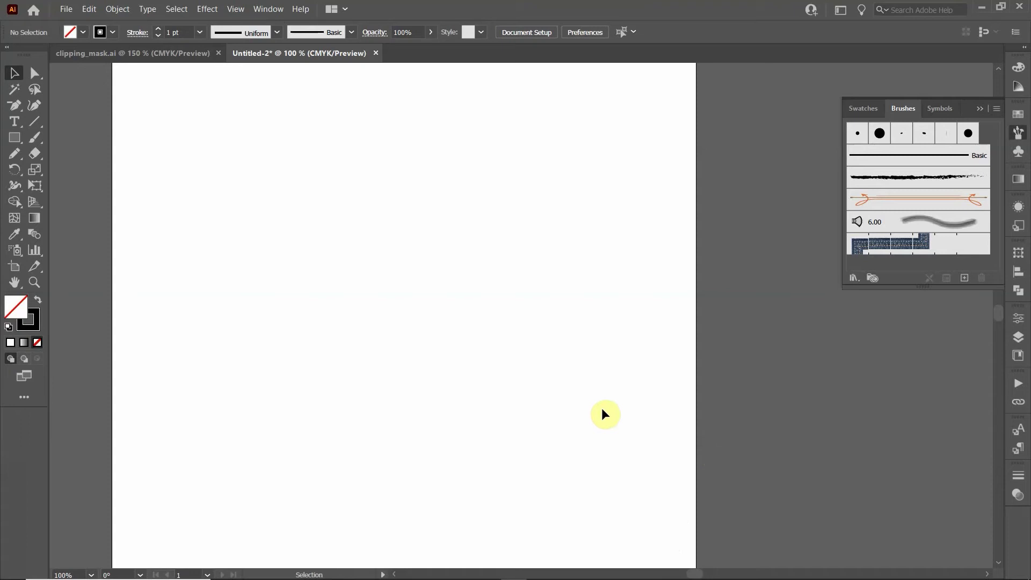
Step: Draw a short horizontal line on the Untitled-2 artboard with the Line Segment tool
left_click(35, 122)
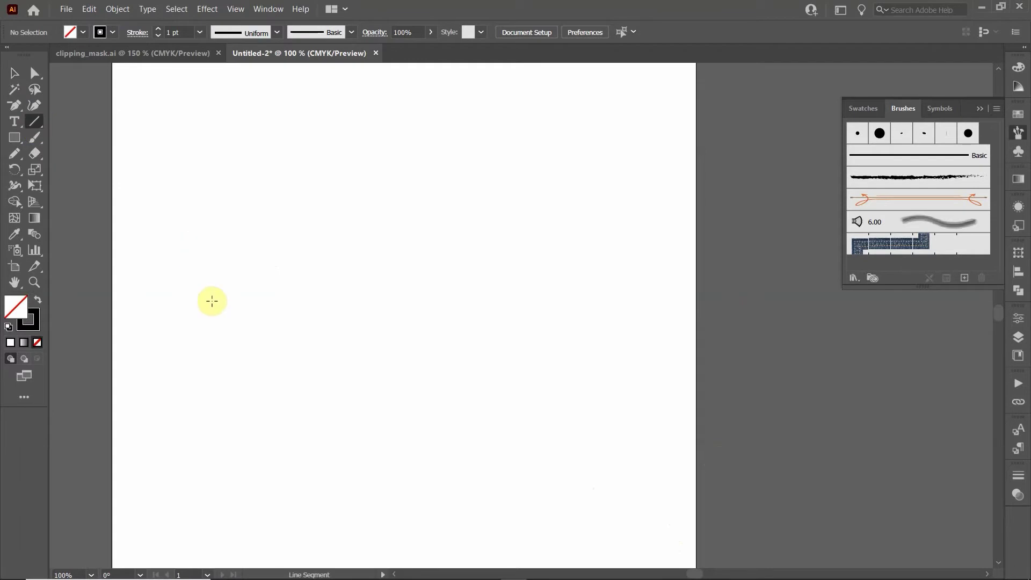
mouse_move(198, 279)
left_mouse_down()
mouse_move(410, 253)
mouse_move(499, 268)
mouse_move(334, 285)
left_mouse_up()
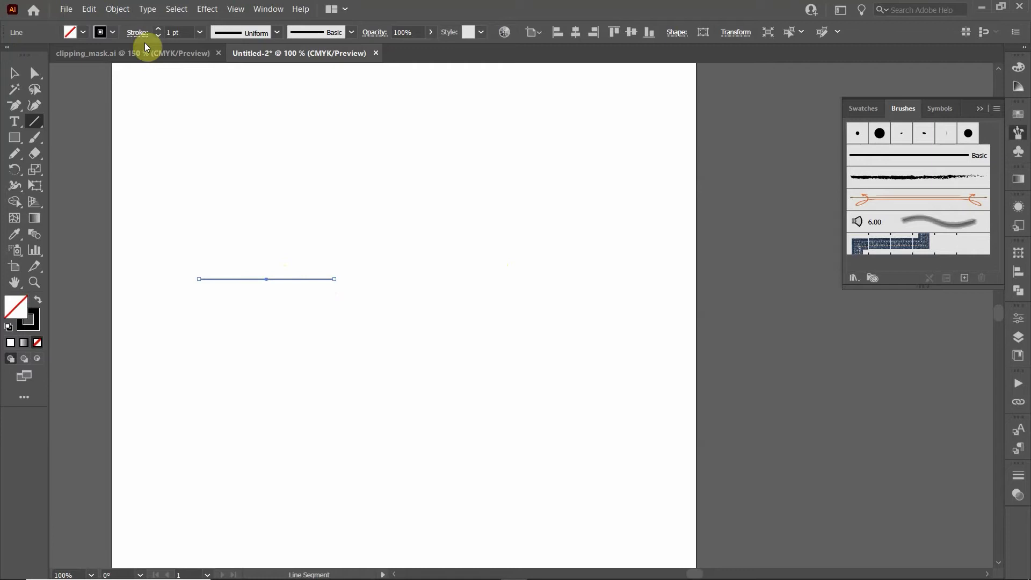
Step: Raise the line's stroke weight to 4 pt
left_click(157, 30)
left_click(157, 30)
left_click(157, 30)
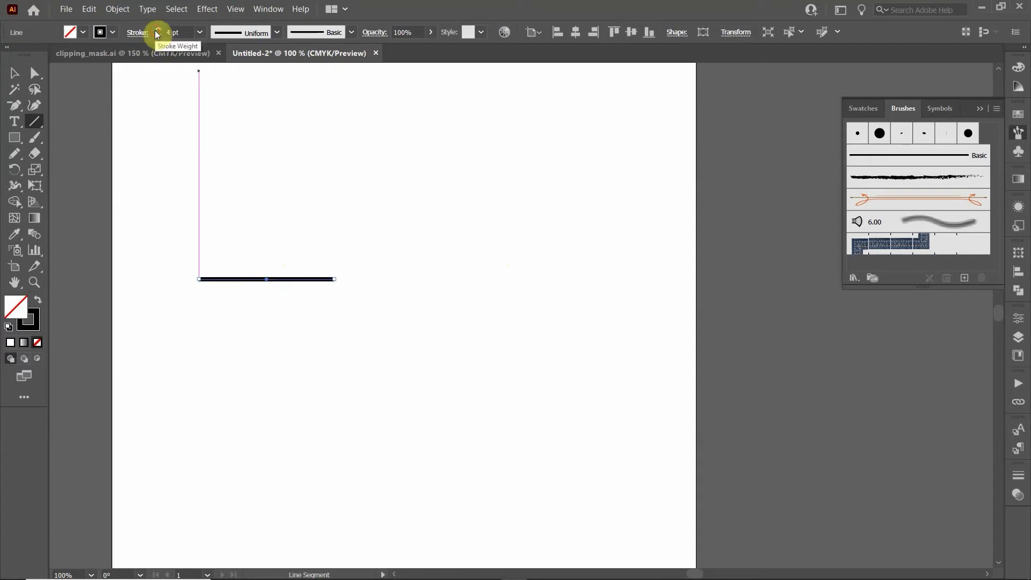
scroll(239, 254, "up", 1)
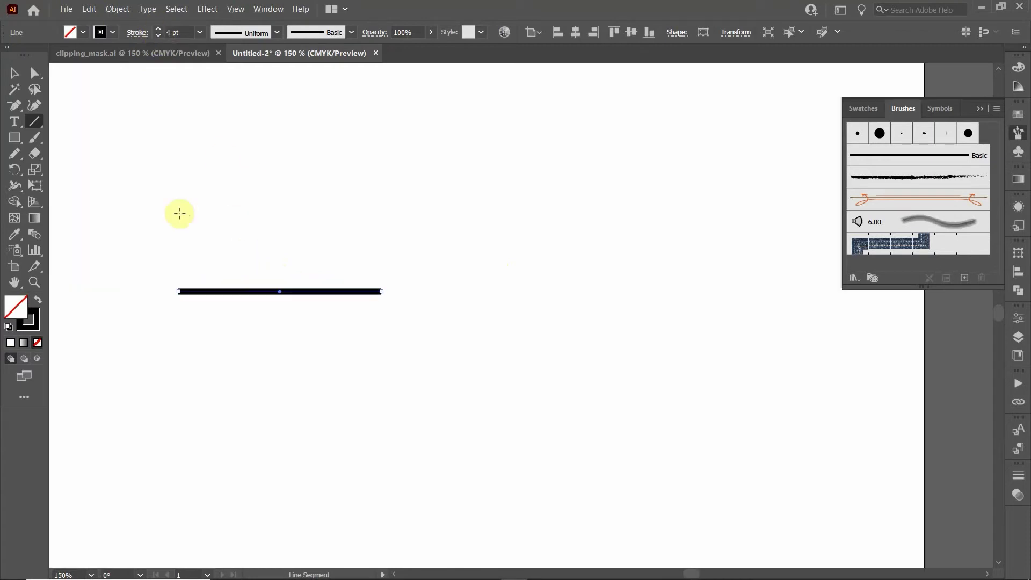
Step: Give the selected line a cyan stroke colour from the Control bar swatches
left_click(6, 73)
left_click(111, 32)
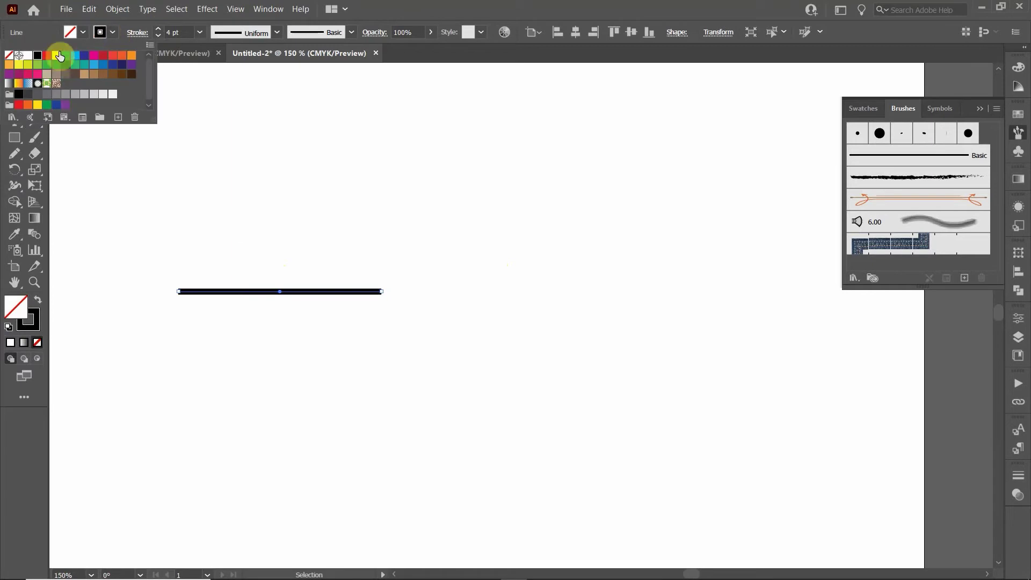
left_click(70, 58)
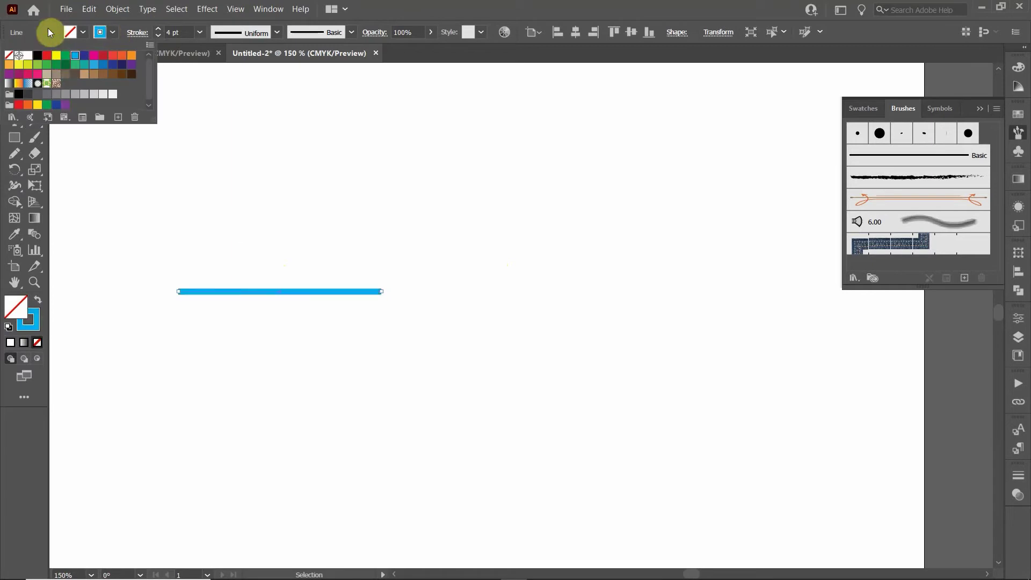
left_click(49, 31)
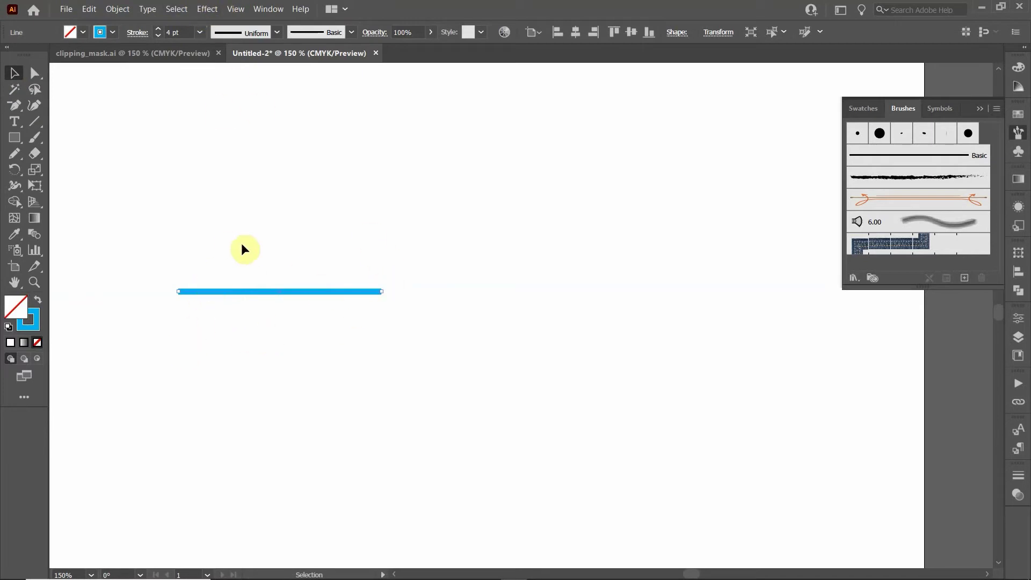
Step: Apply a Smooth Zig Zag effect with 2 ridges per segment and 23 pt size
left_click(204, 12)
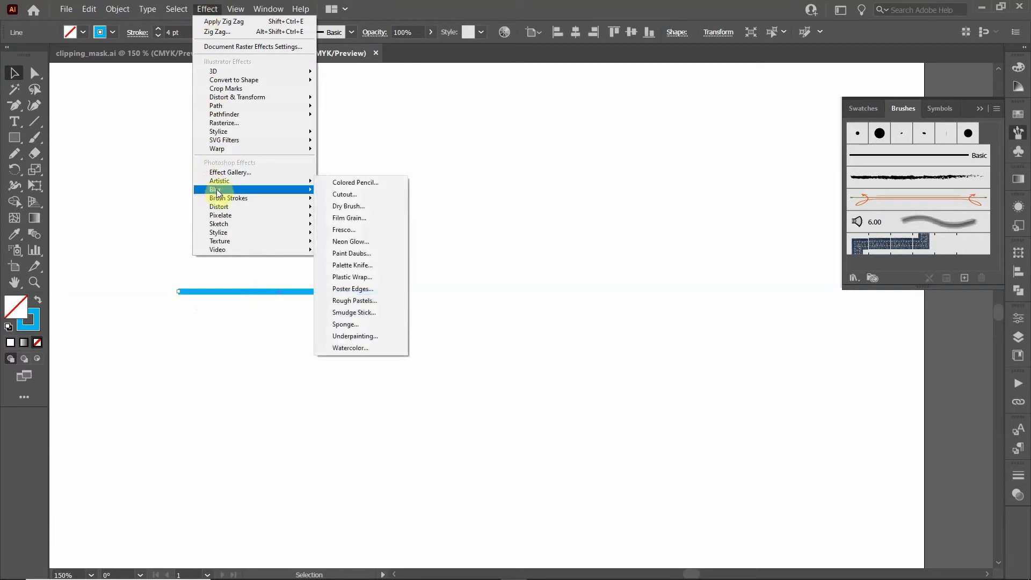
mouse_move(234, 101)
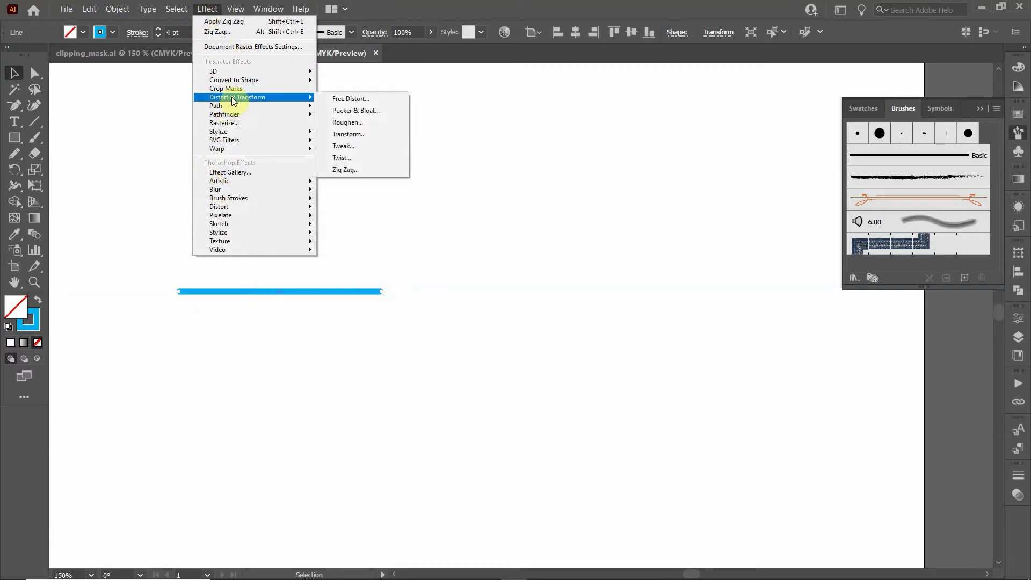
left_click(350, 169)
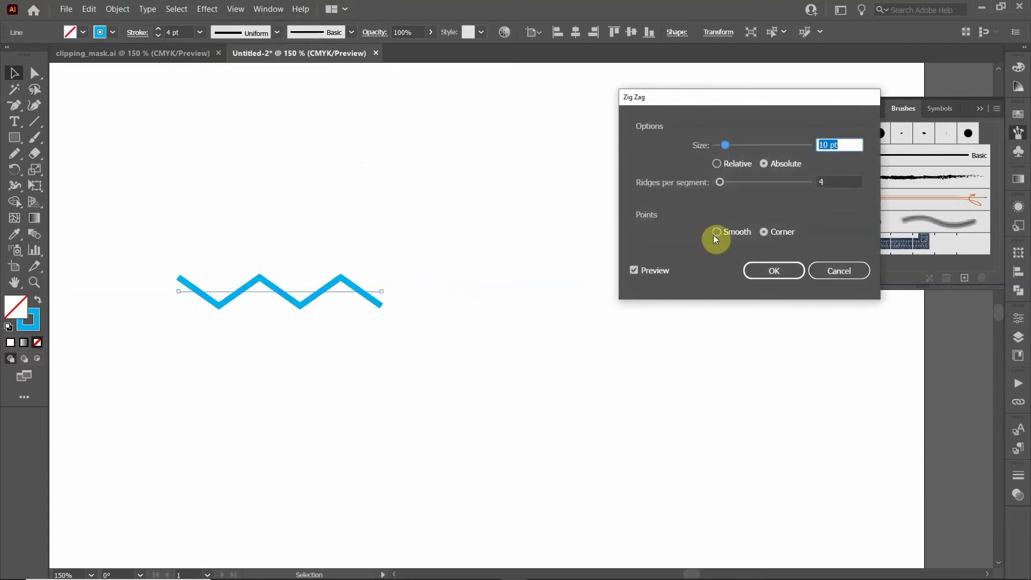
left_click(722, 233)
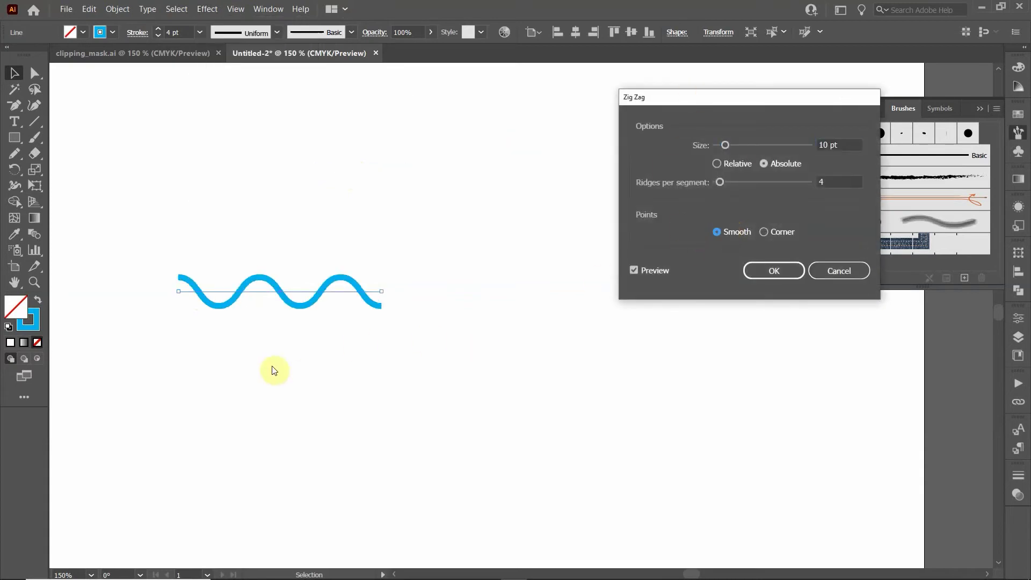
left_click(832, 181)
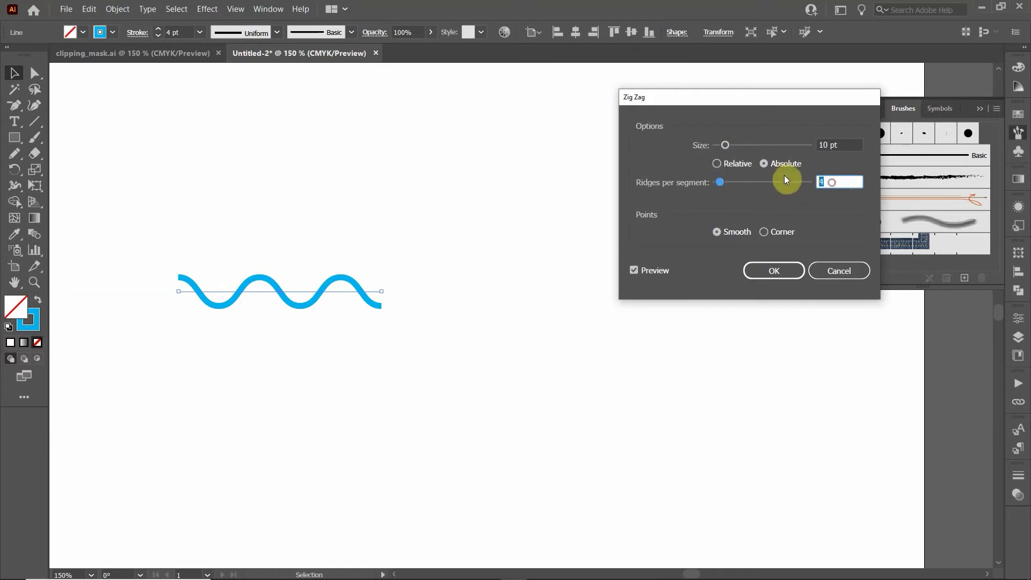
type("2")
left_click(843, 148)
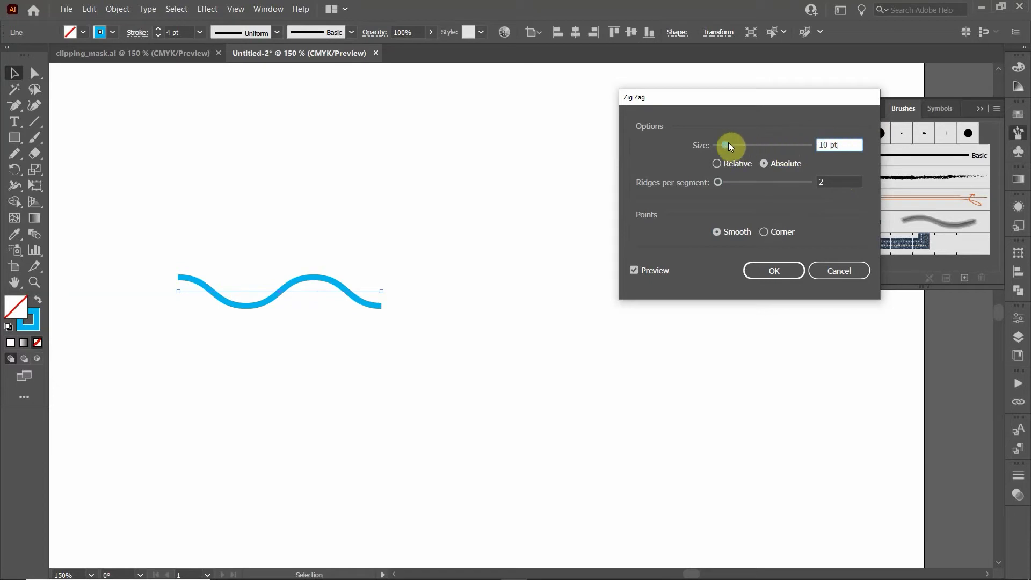
left_click_drag(728, 143, 734, 143)
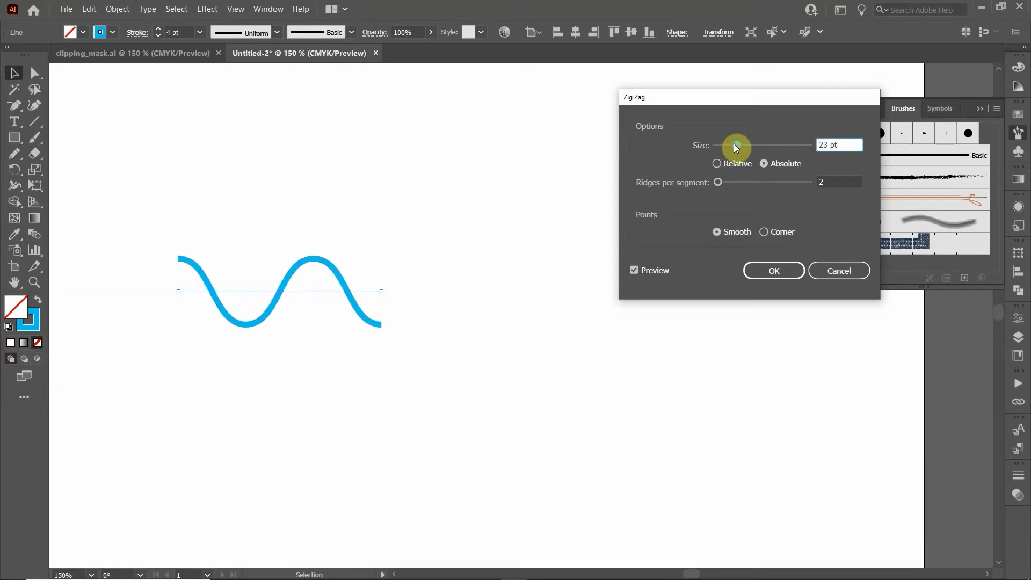
Step: Confirm the Zig Zag, duplicate the wave slightly to the right, and stroke the copy green
left_click(758, 272)
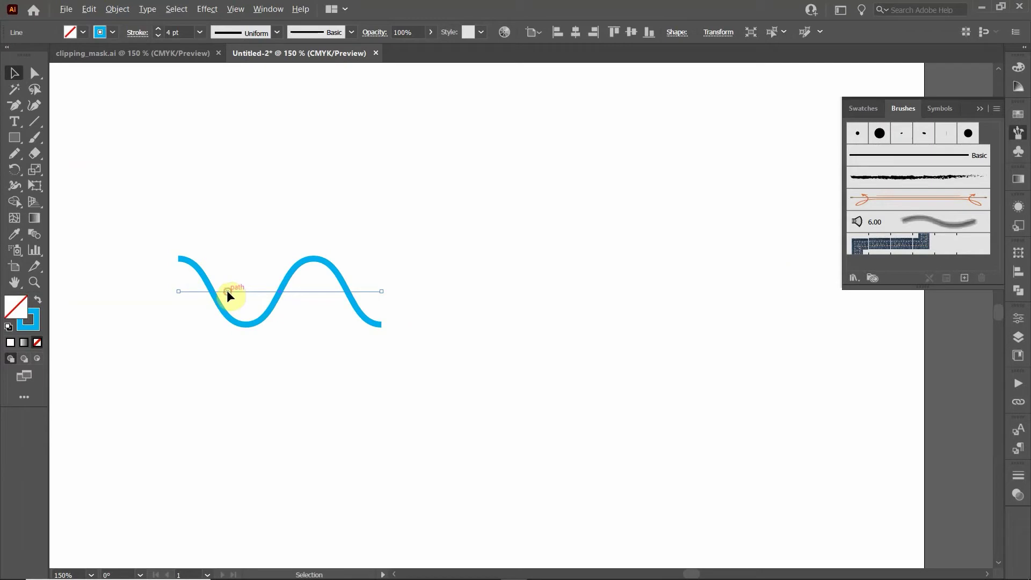
left_click_drag(226, 291, 272, 292)
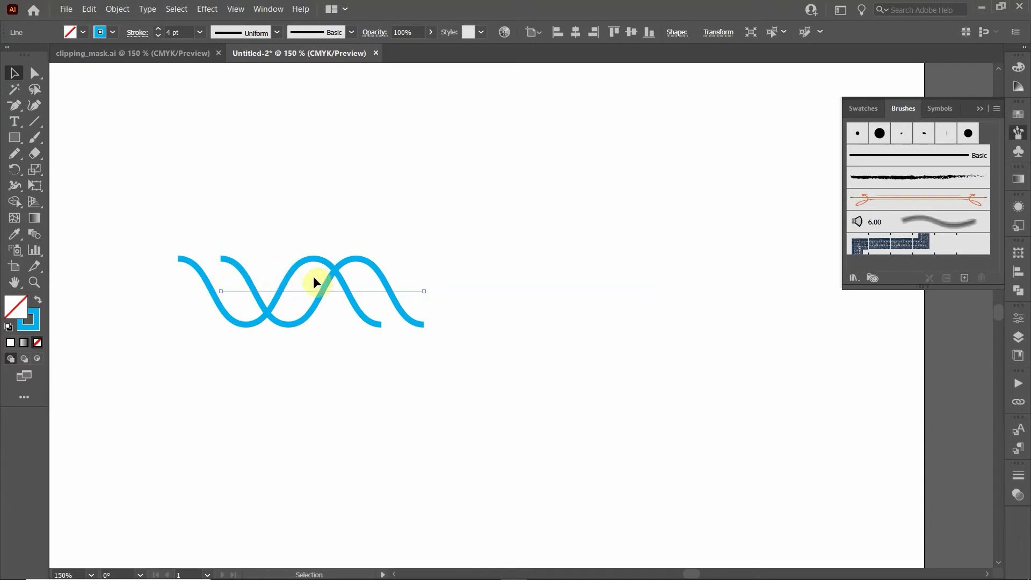
left_click(111, 32)
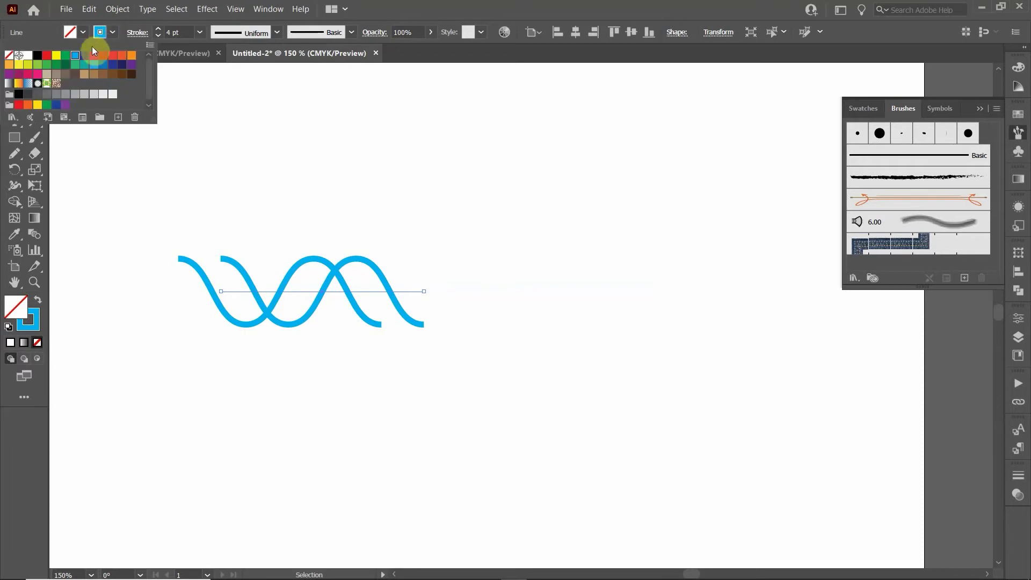
left_click(57, 65)
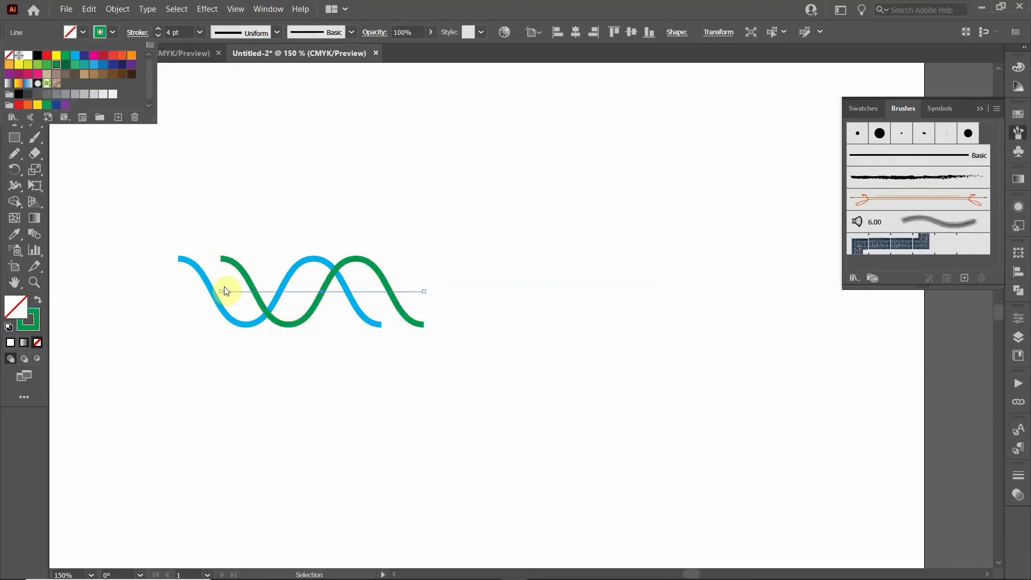
left_click(264, 139)
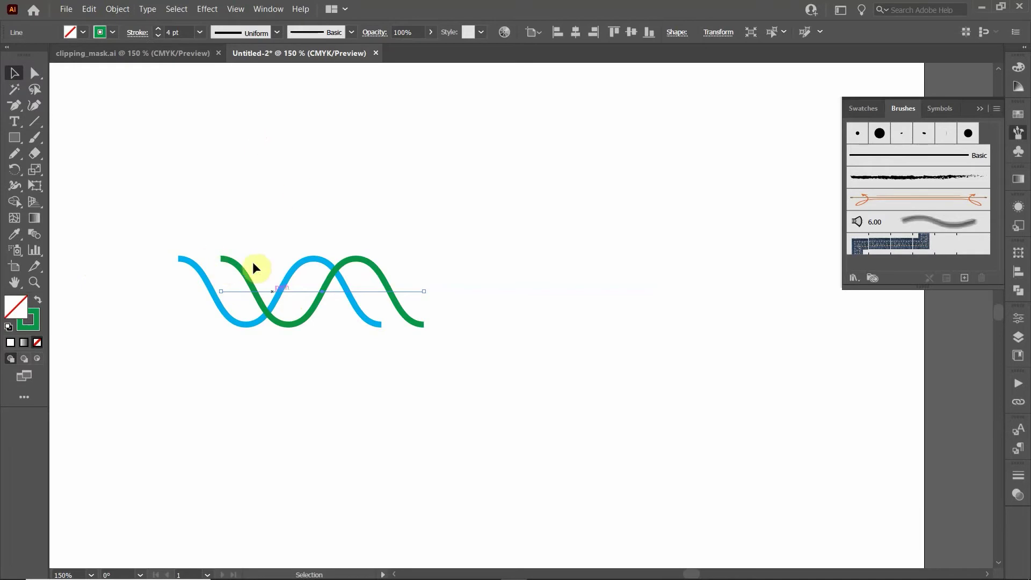
left_click(194, 237)
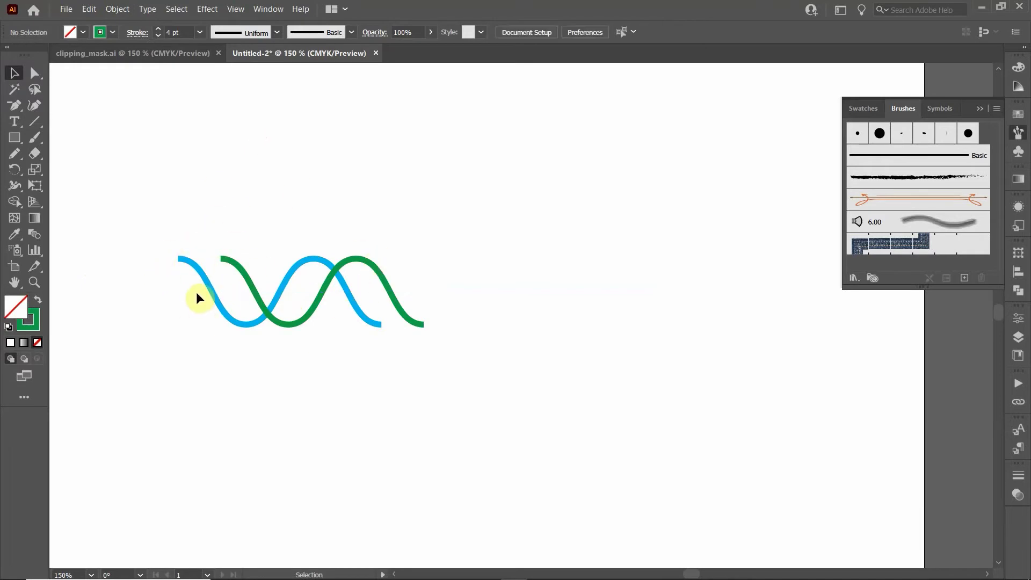
Step: Select both blue and green waves and apply Object > Expand Appearance
left_click_drag(167, 195, 470, 417)
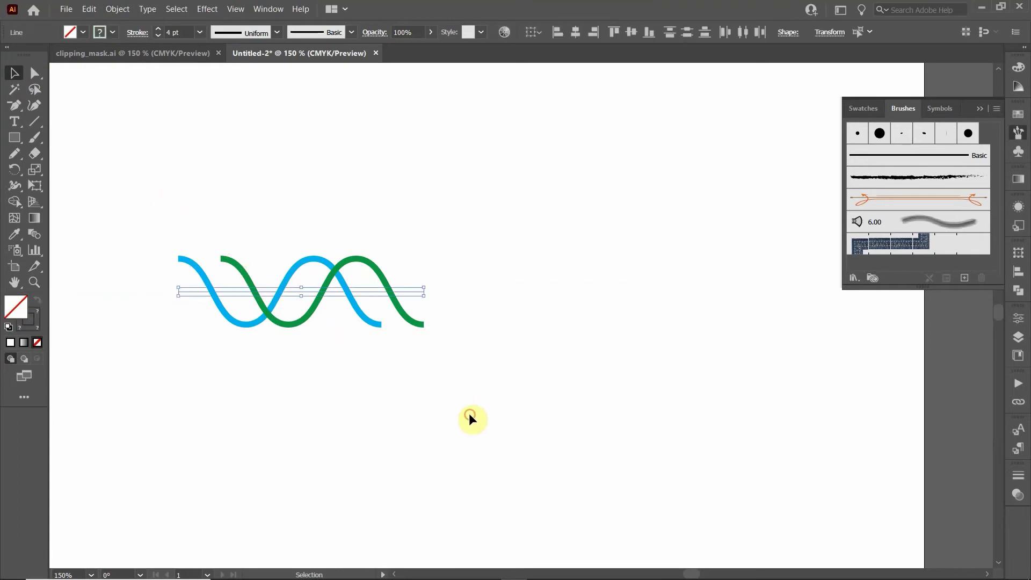
right_click(289, 289)
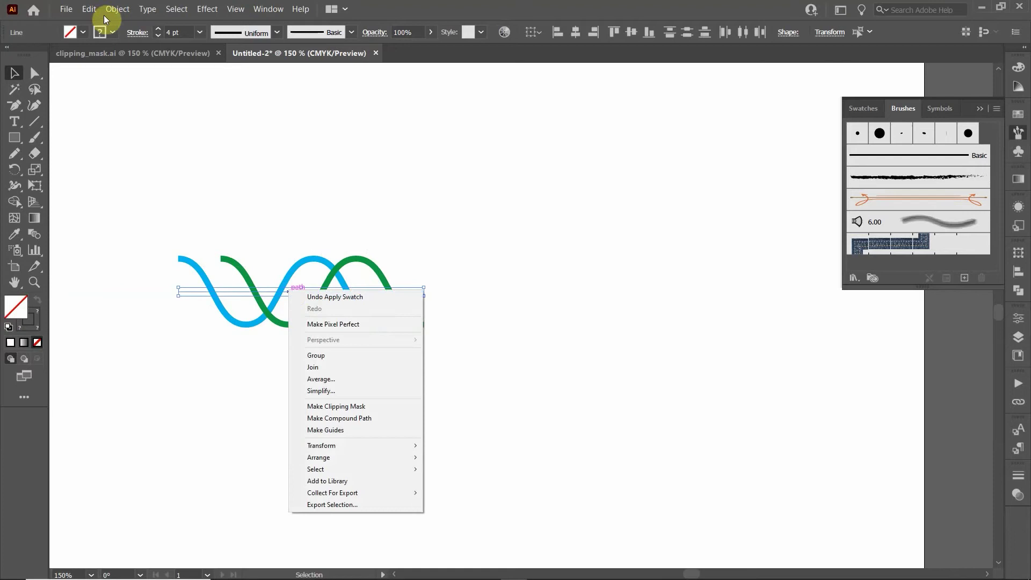
left_click(122, 9)
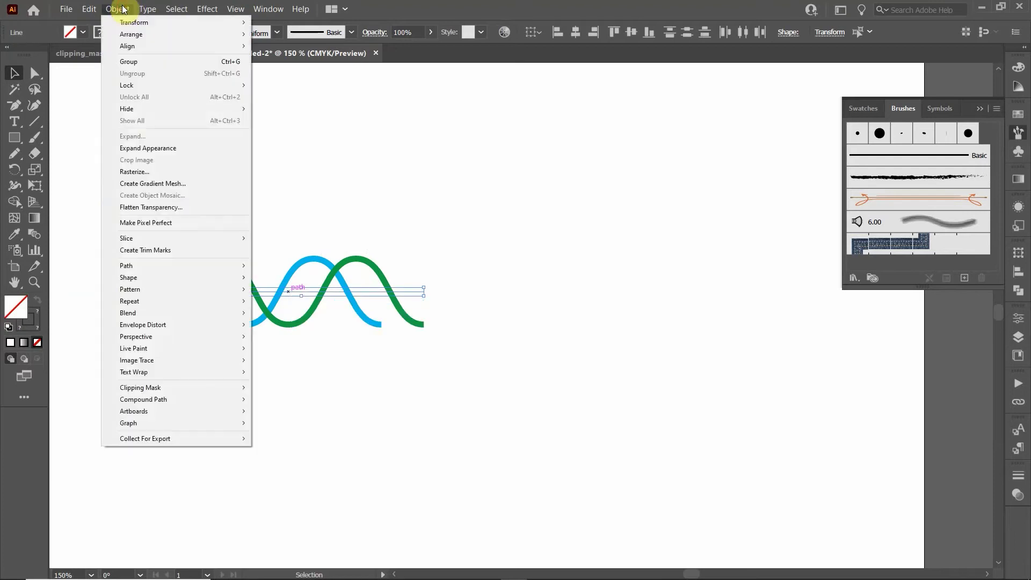
left_click(154, 150)
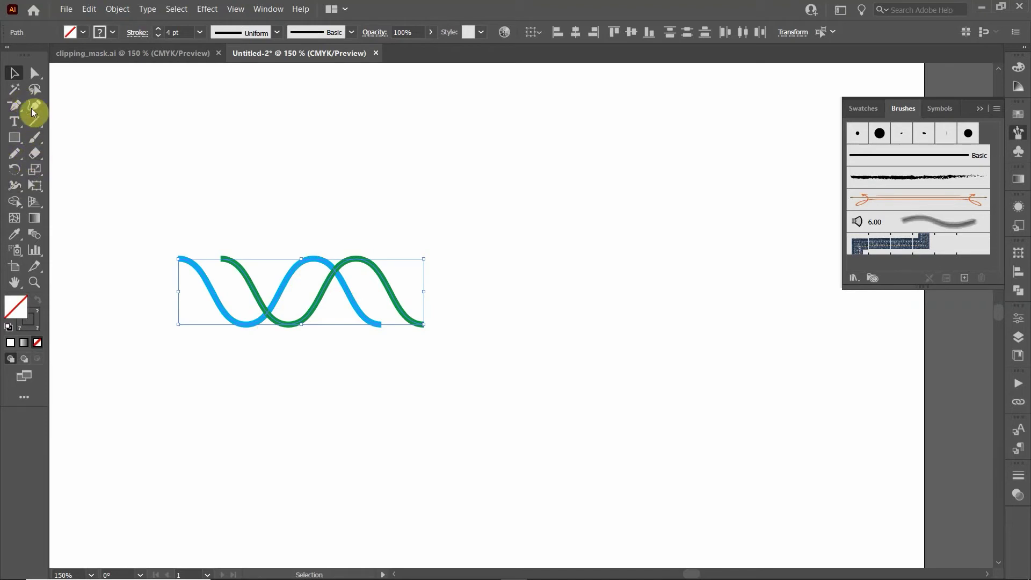
Step: Cut the blue wave at its top anchor with the Scissors tool
left_click(258, 9)
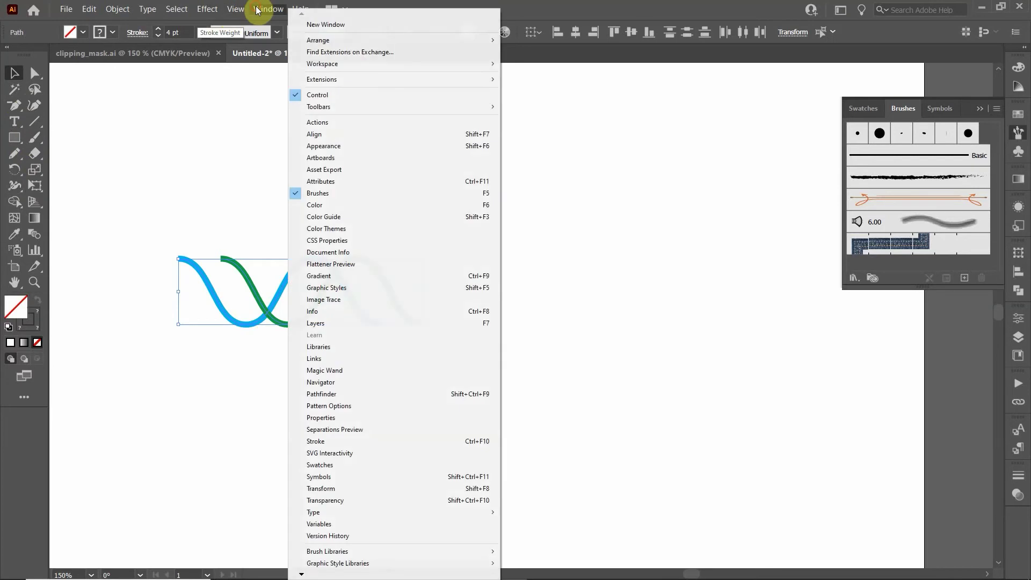
mouse_move(331, 107)
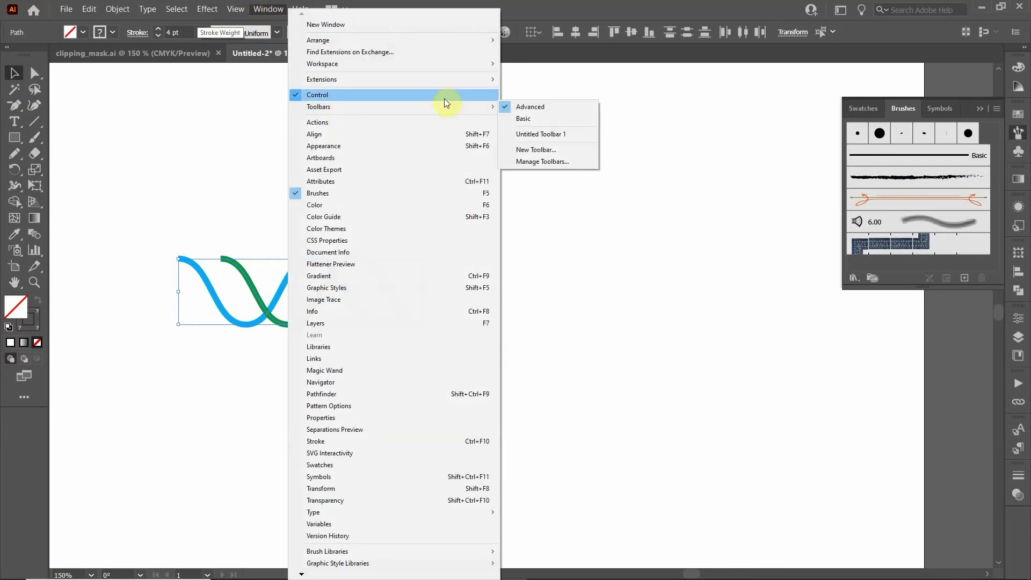
left_click(555, 9)
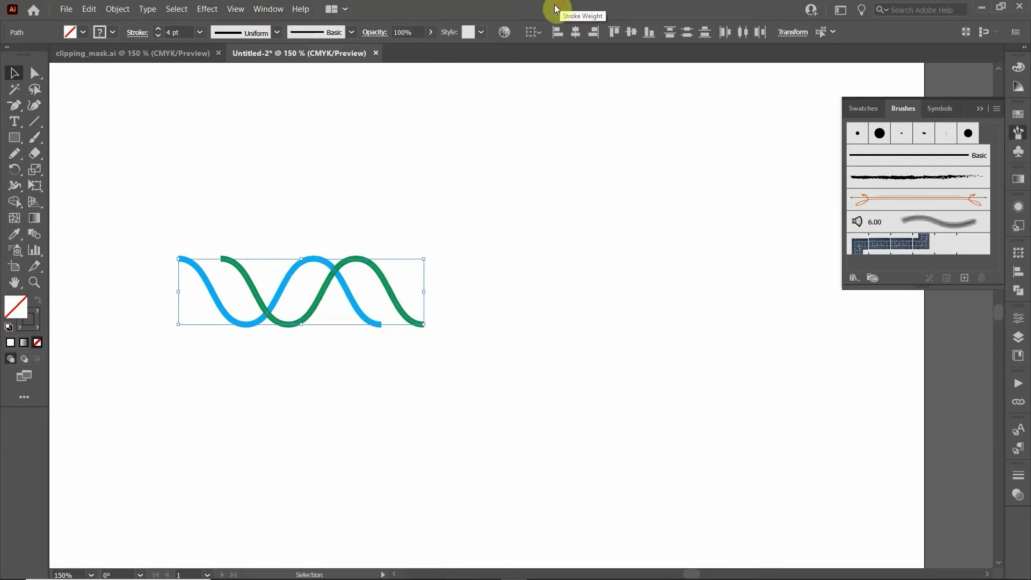
left_click(34, 153)
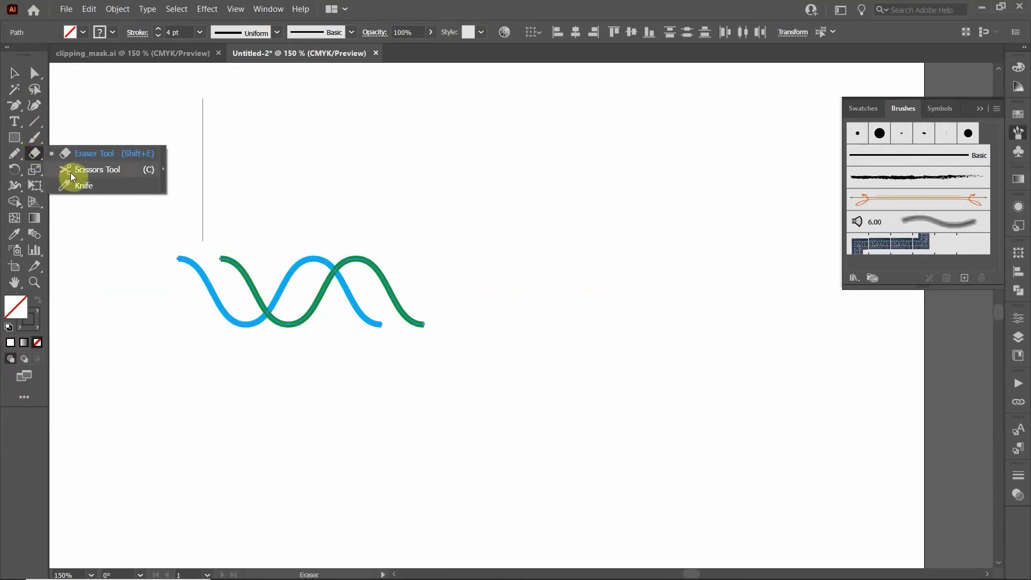
left_click(70, 171)
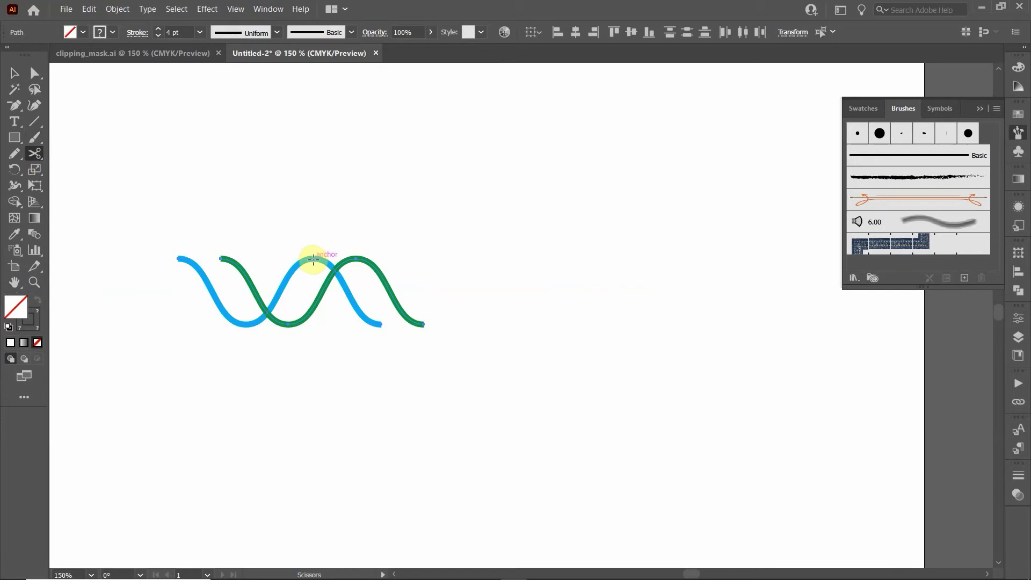
left_click(313, 260)
Step: Bring the cut blue piece to the front, then select both wave strands
left_click(14, 73)
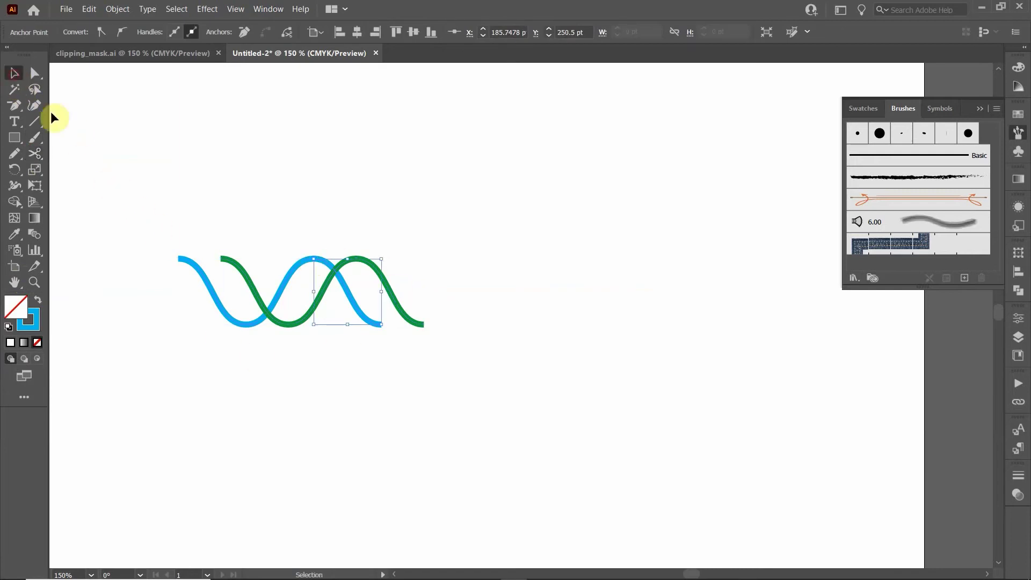
left_click(215, 168)
left_click(349, 295)
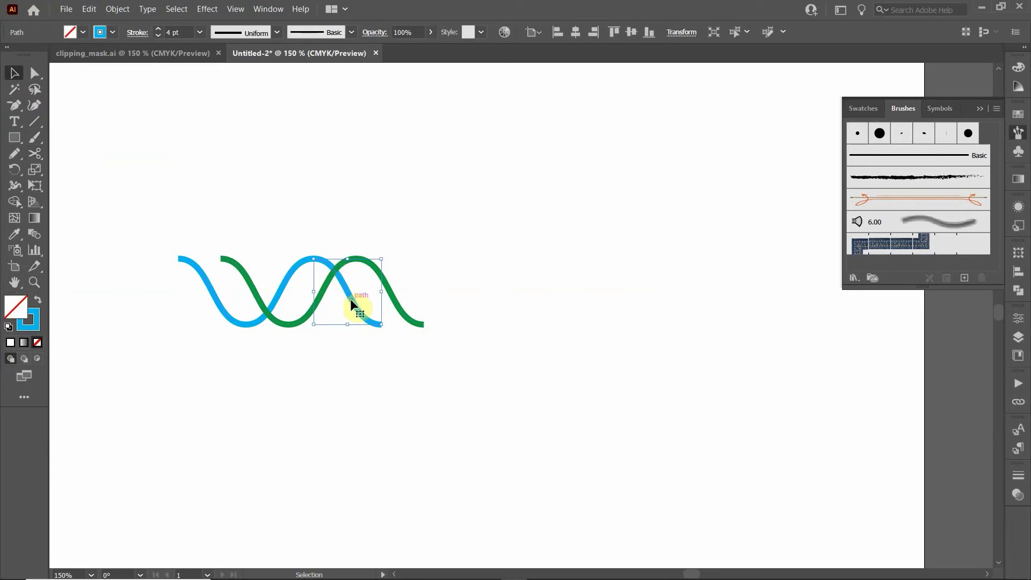
right_click(349, 296)
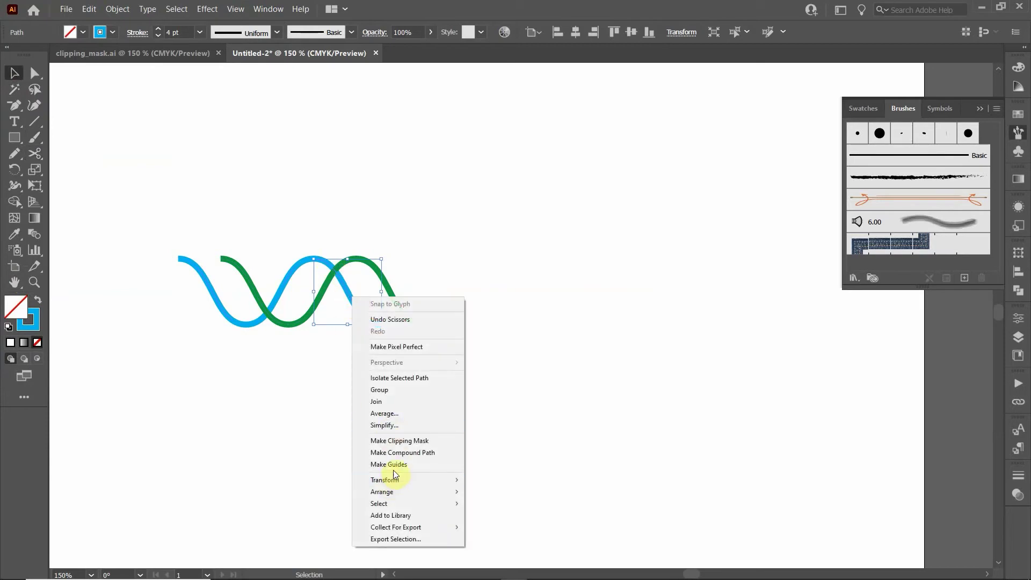
mouse_move(389, 493)
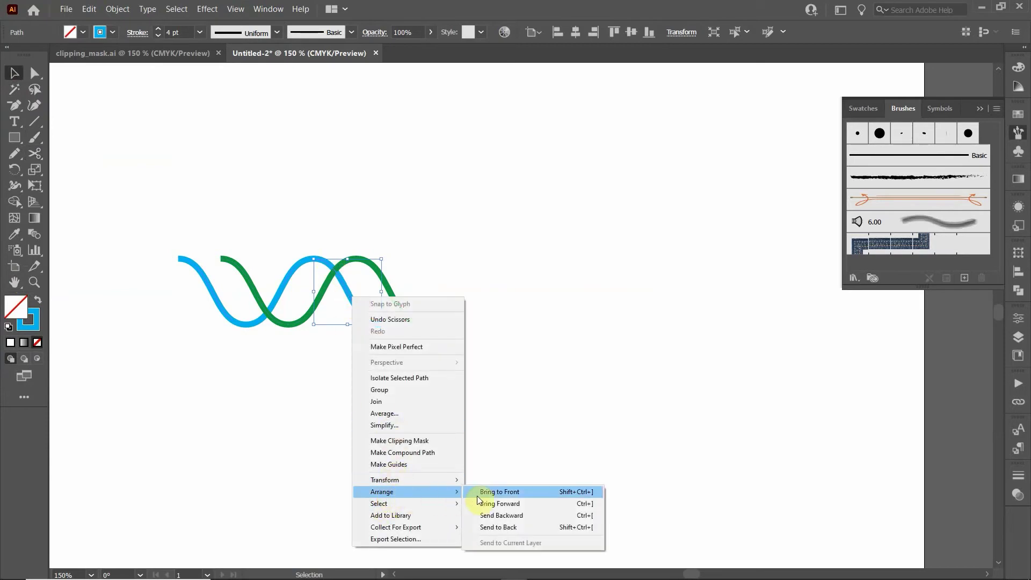
left_click(500, 493)
left_click(391, 404)
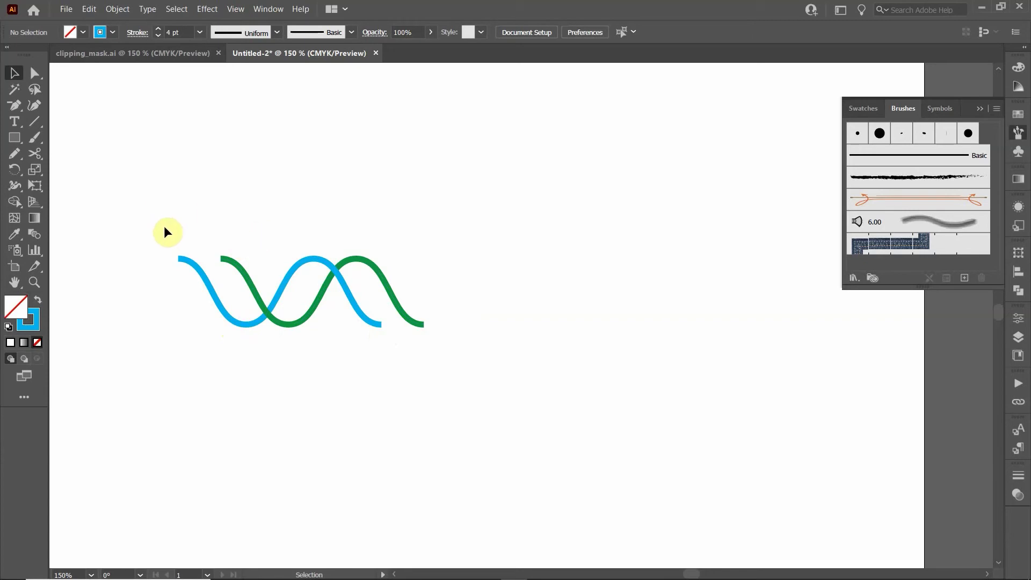
left_click_drag(161, 214, 437, 379)
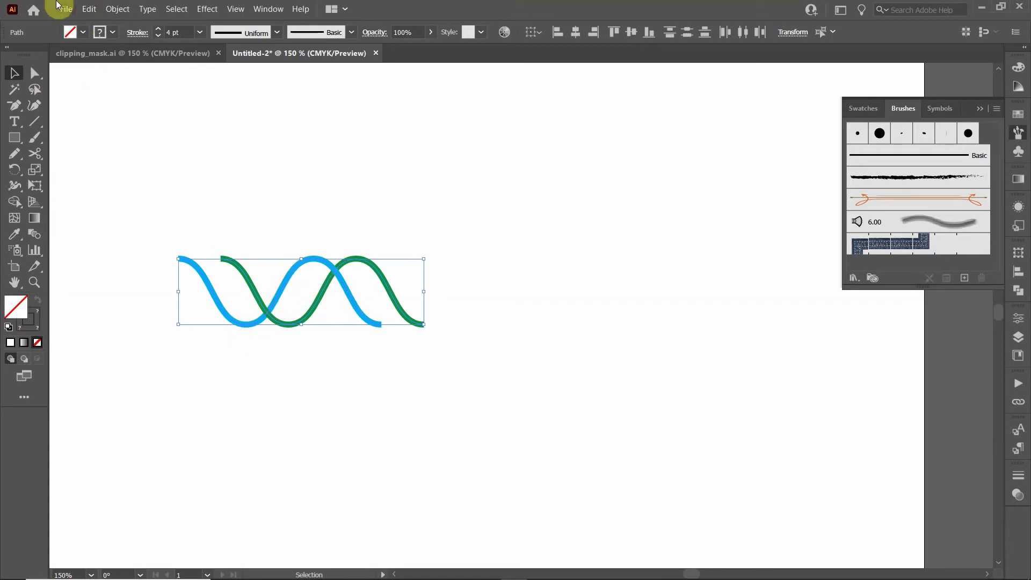
Step: Expand both waves' fill and stroke into shapes and select the resulting helix group
left_click(119, 10)
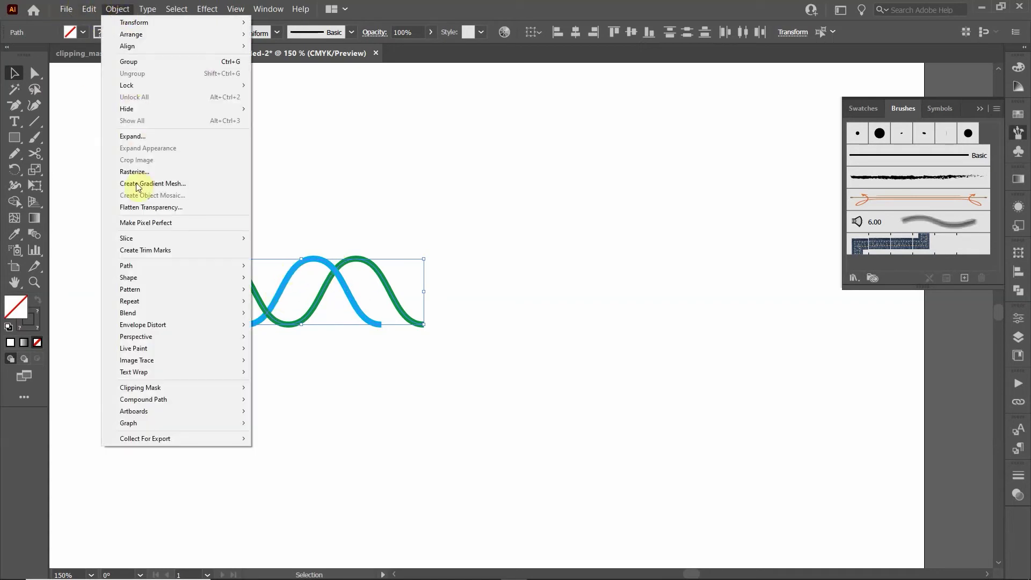
left_click(146, 137)
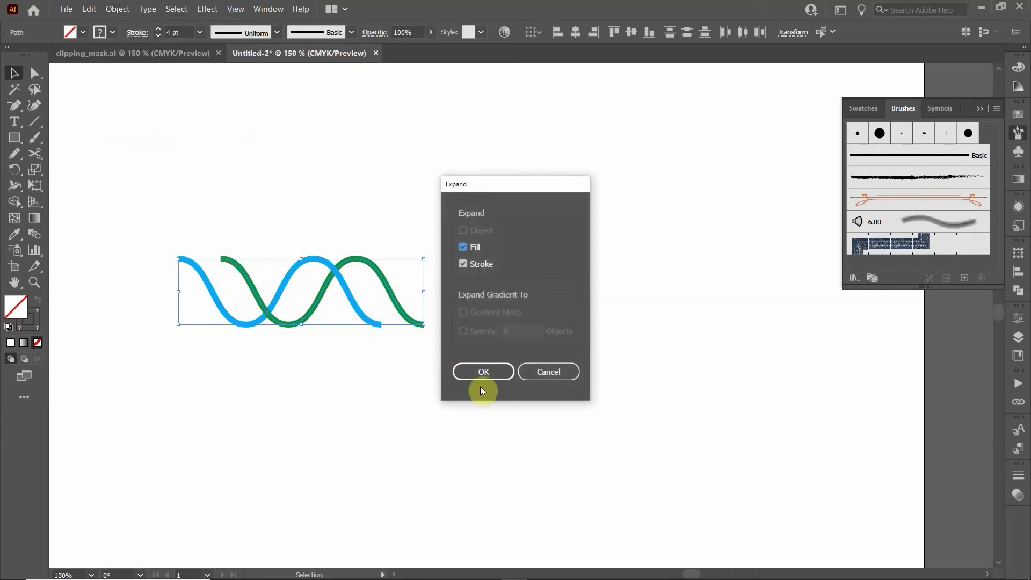
left_click(486, 370)
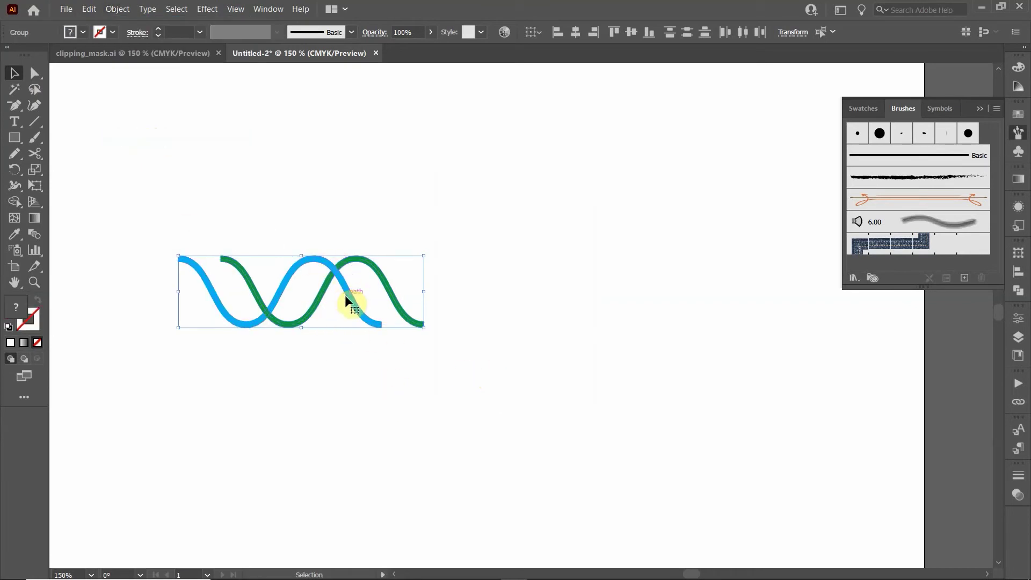
left_click(399, 263)
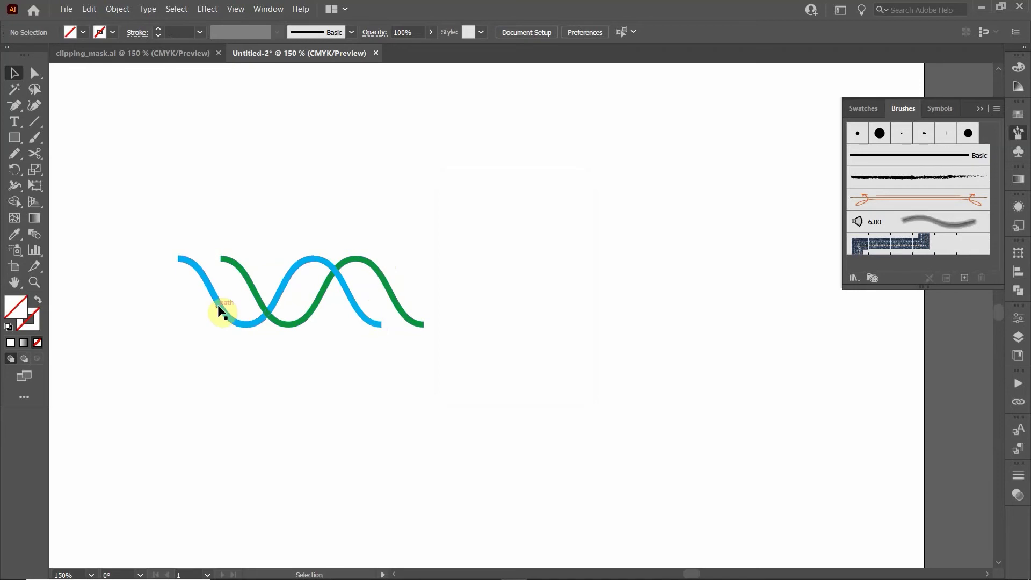
left_click_drag(159, 196, 507, 401)
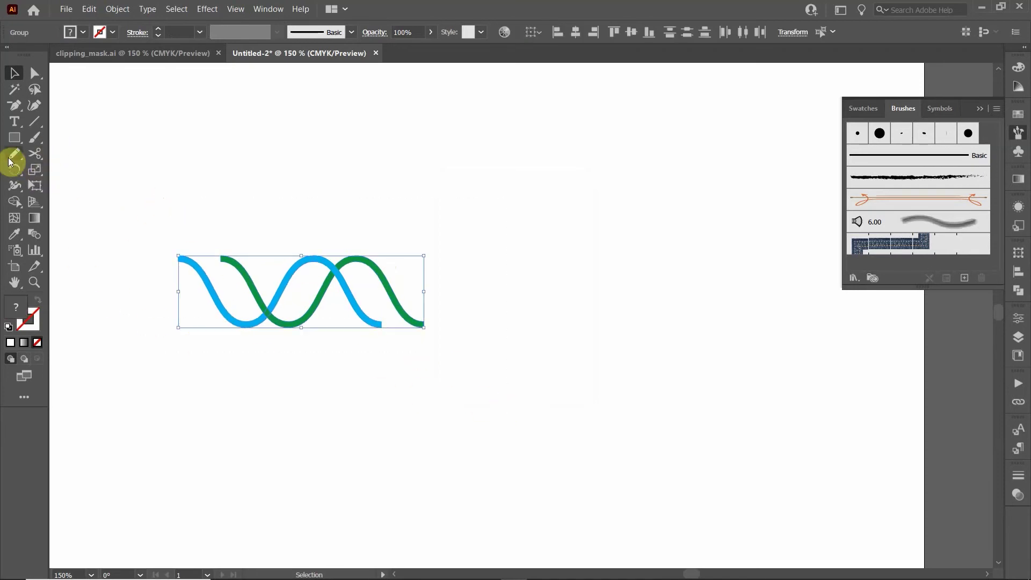
Step: Set the Eraser tool to 90° angle, 0% roundness and 100 pt size
left_click(32, 156)
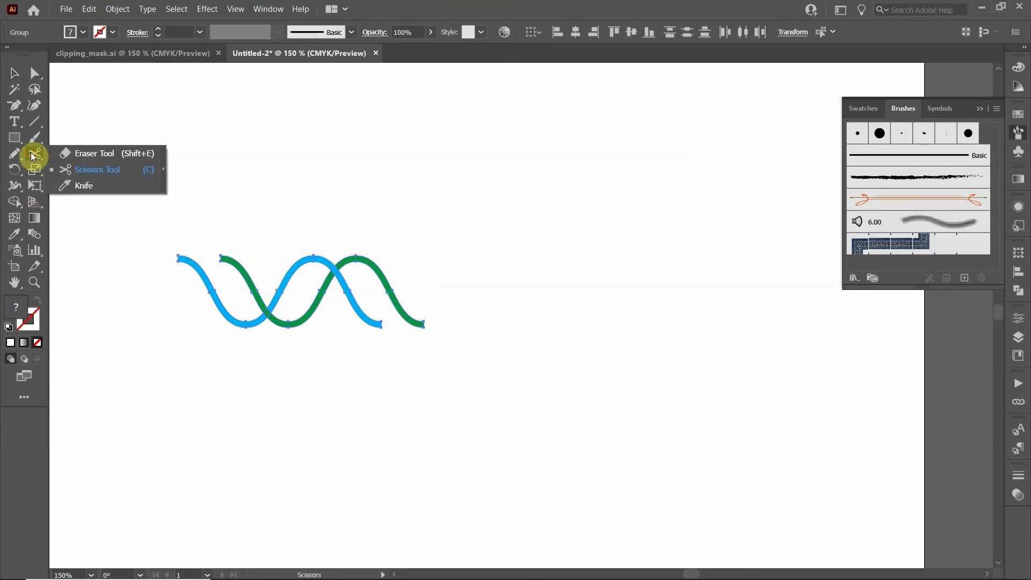
left_click(89, 153)
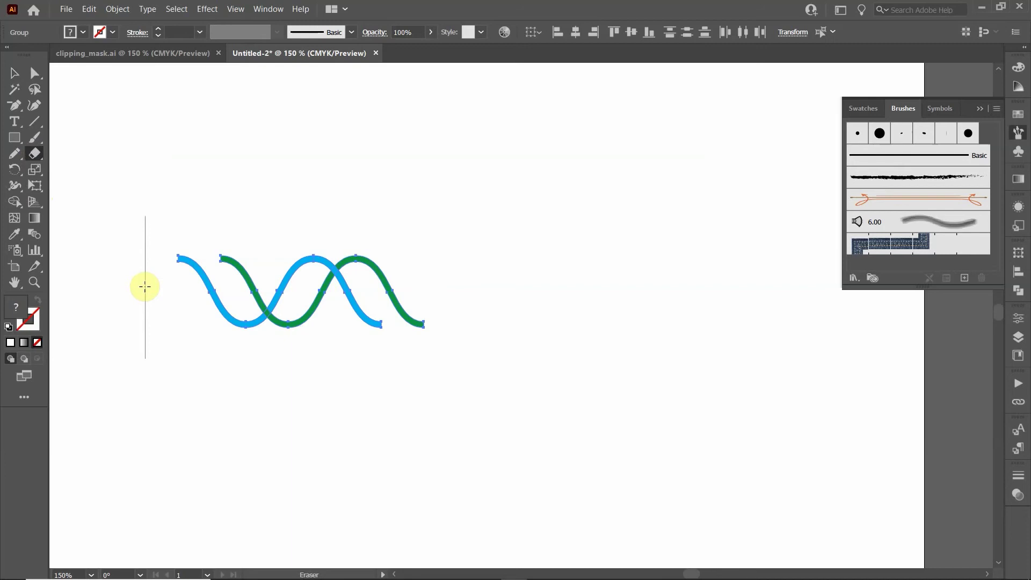
key("Return")
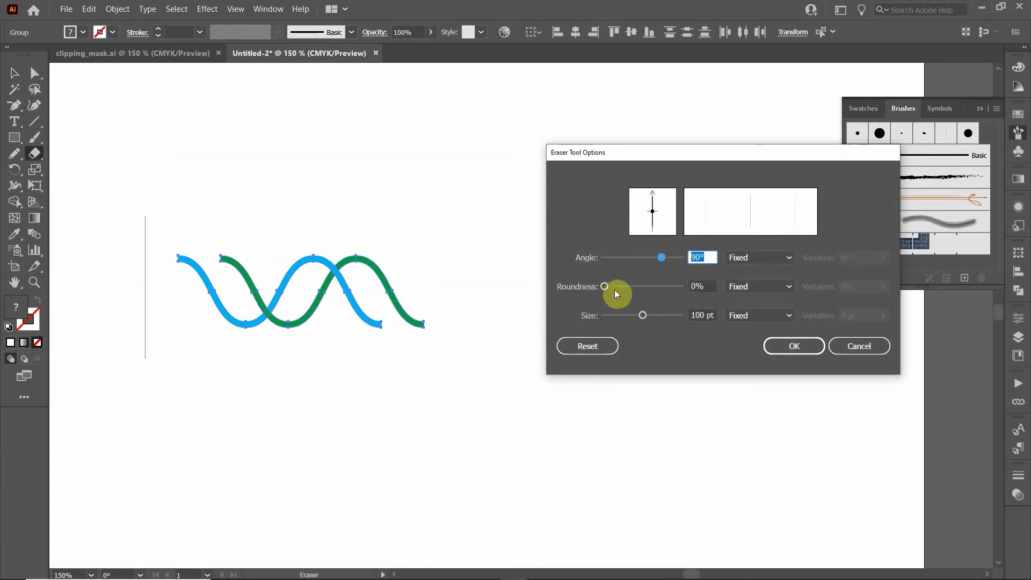
left_click_drag(604, 287, 565, 285)
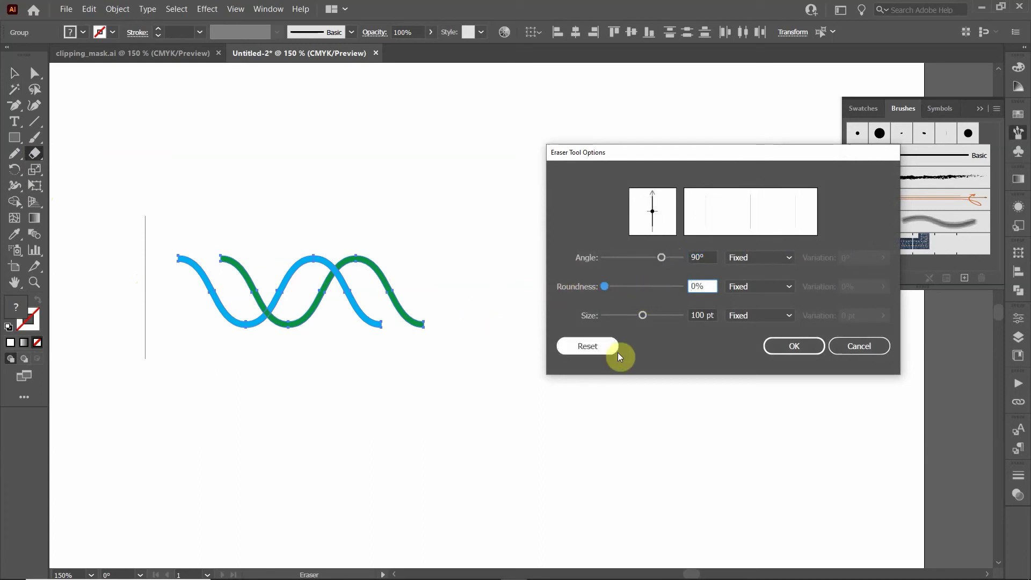
left_click(792, 357)
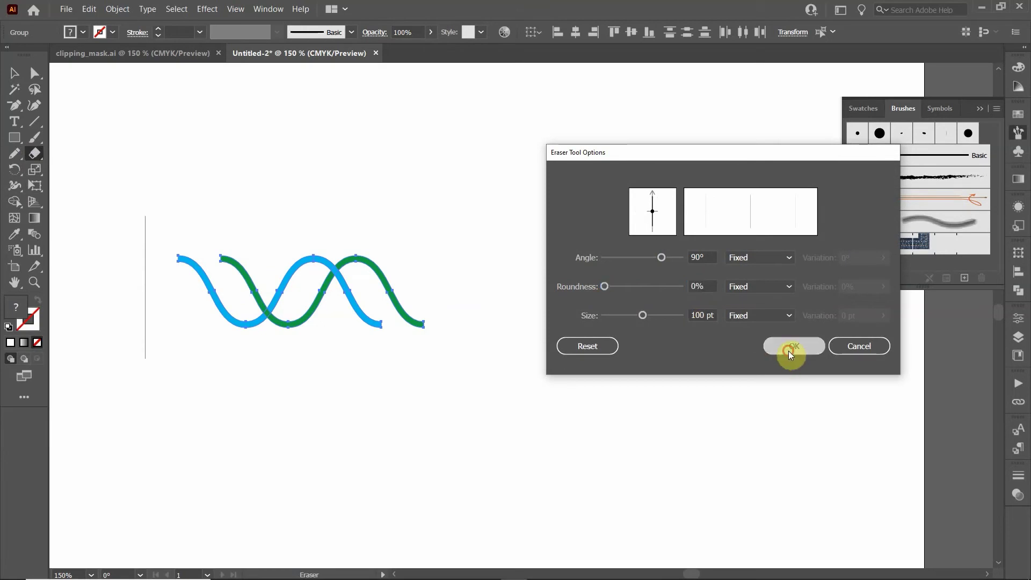
Step: Erase the blue wave's overhanging left tip, then select the helix group
mouse_move(169, 306)
left_mouse_down()
mouse_move(221, 297)
mouse_move(202, 302)
left_mouse_up()
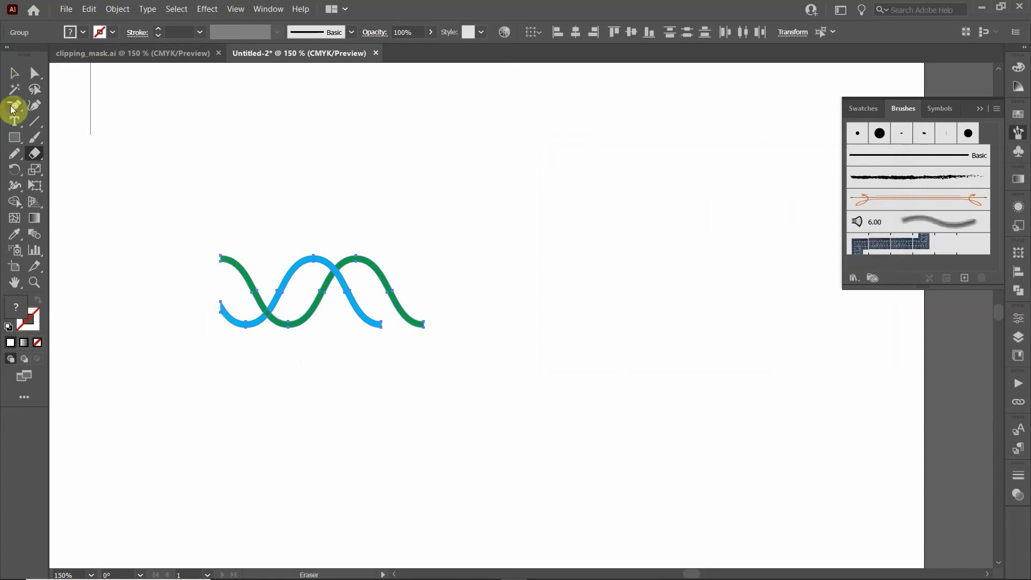
left_click(14, 73)
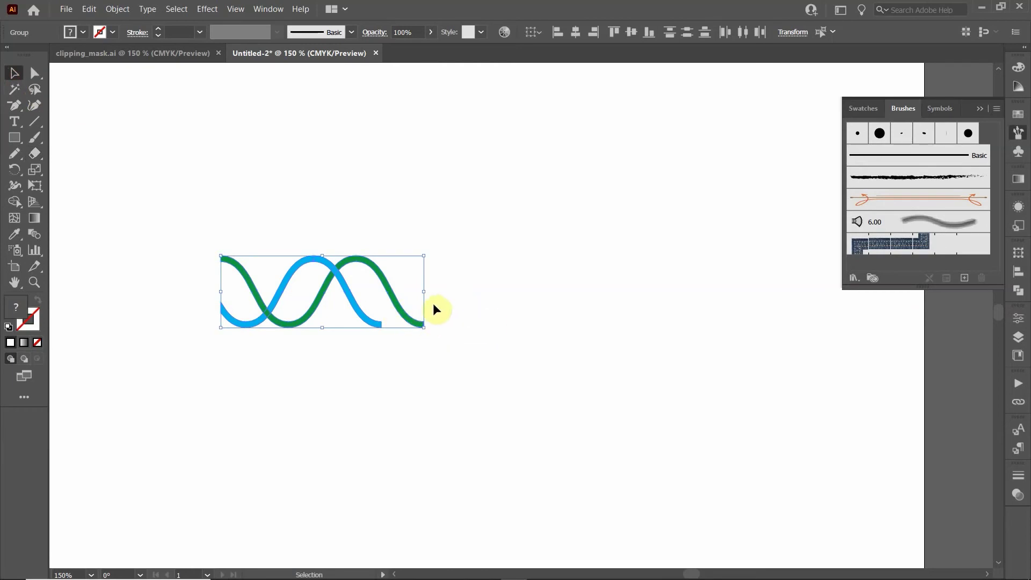
left_click(220, 303)
Step: Draw a horizontal line from the waves' left end across their middle and stroke it black
left_click(30, 128)
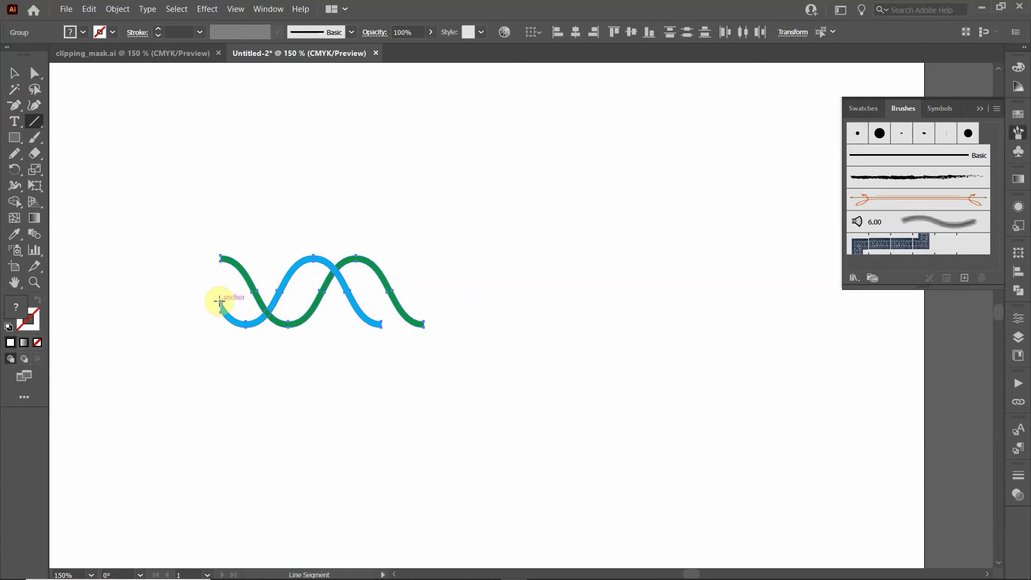
left_click_drag(221, 301, 376, 296)
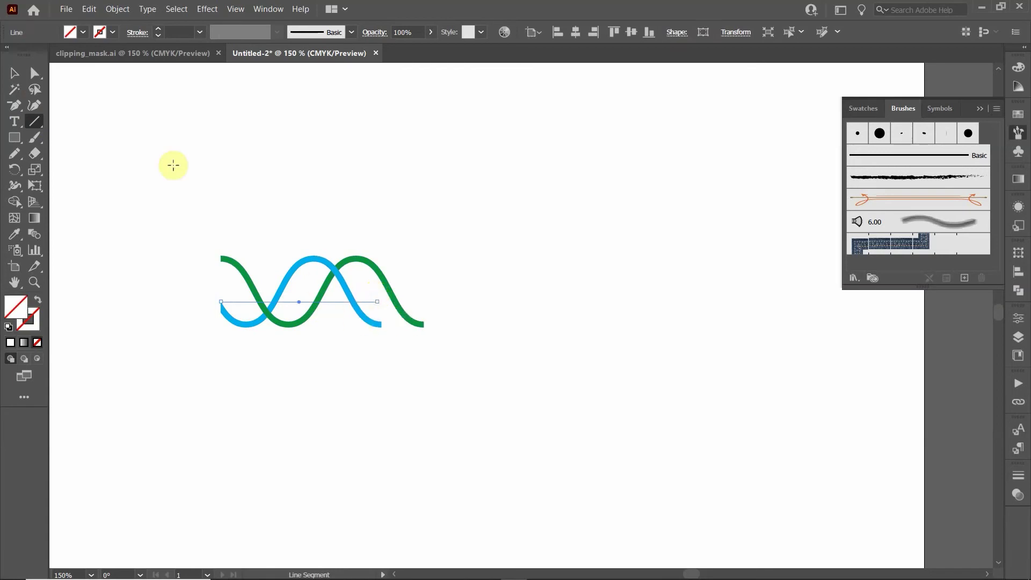
left_click(109, 31)
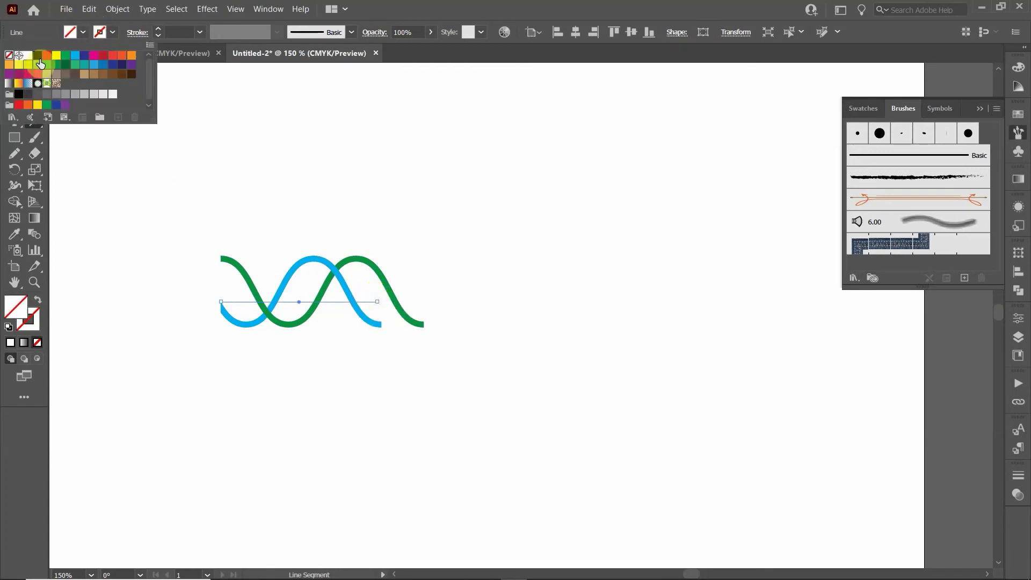
left_click(37, 55)
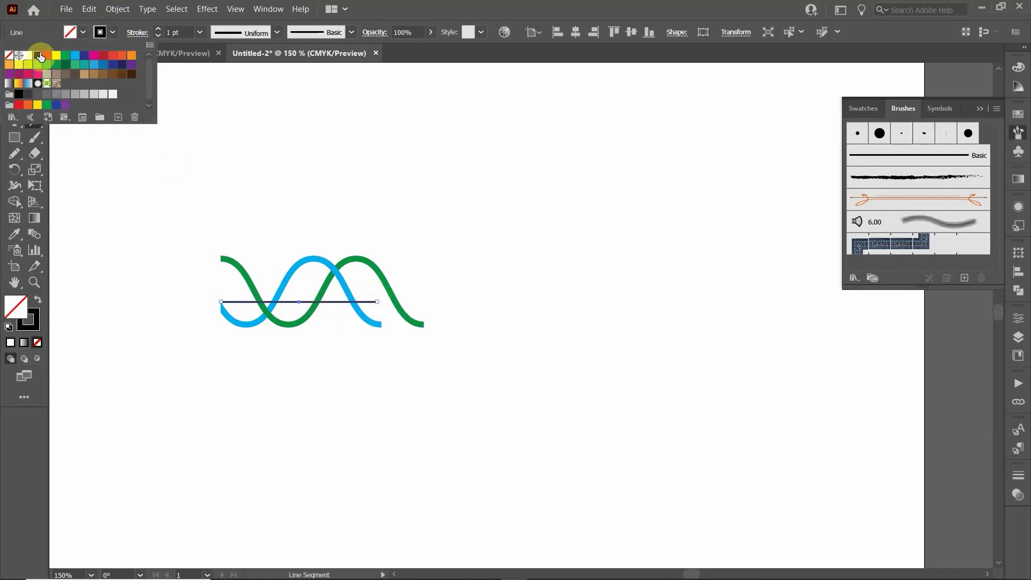
left_click(56, 22)
left_click(14, 72)
left_click(276, 225)
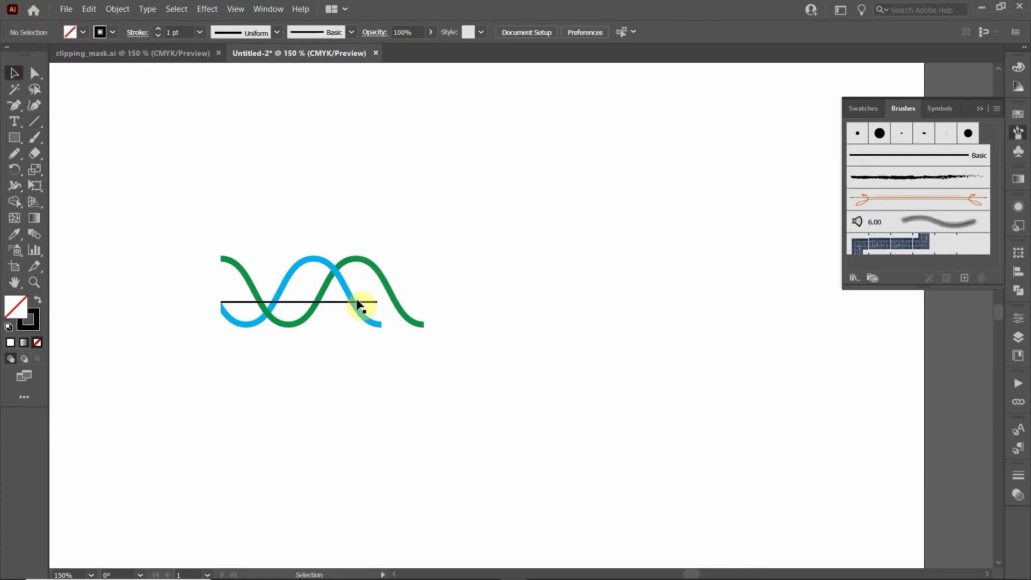
scroll(322, 304, "up", 2)
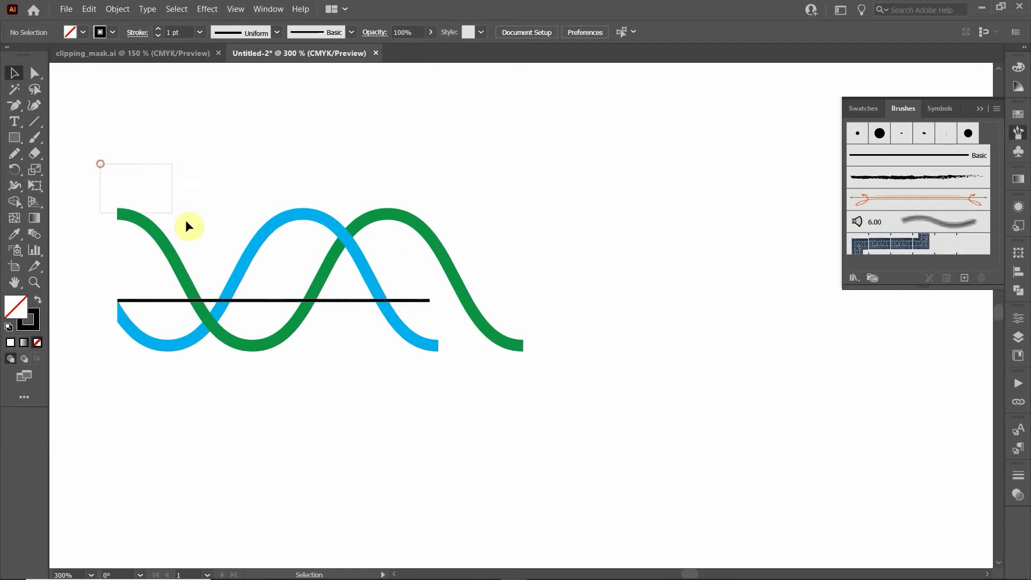
Step: Group both waves with the line, then erase the green wave's overhanging right end
left_click_drag(185, 220, 665, 504)
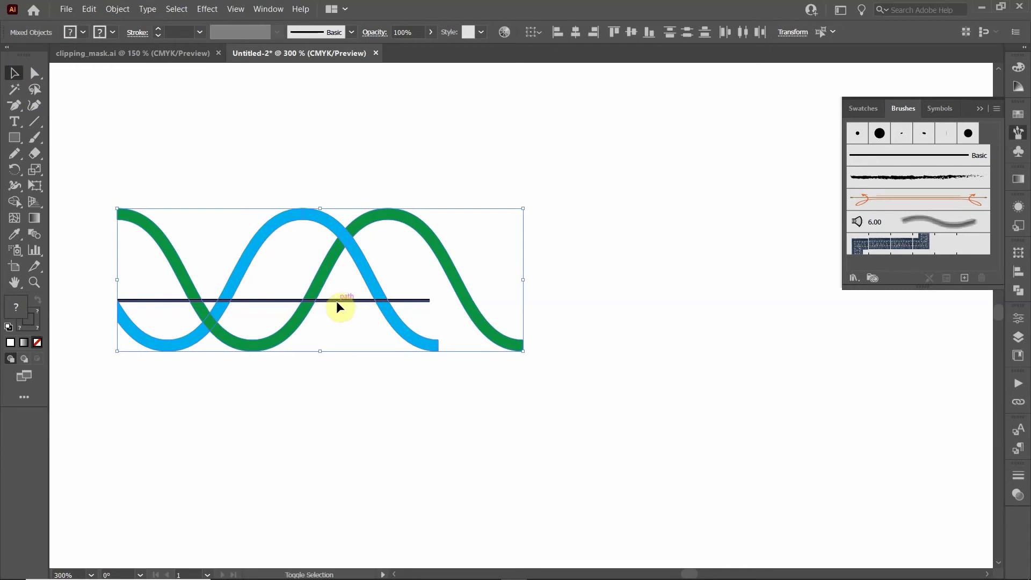
key("ctrl+g")
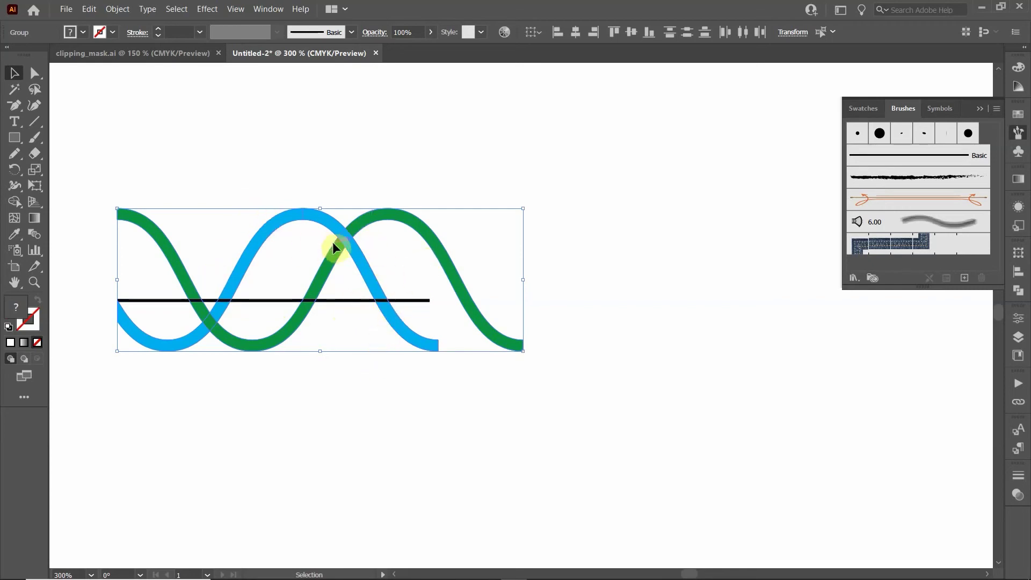
left_click(34, 153)
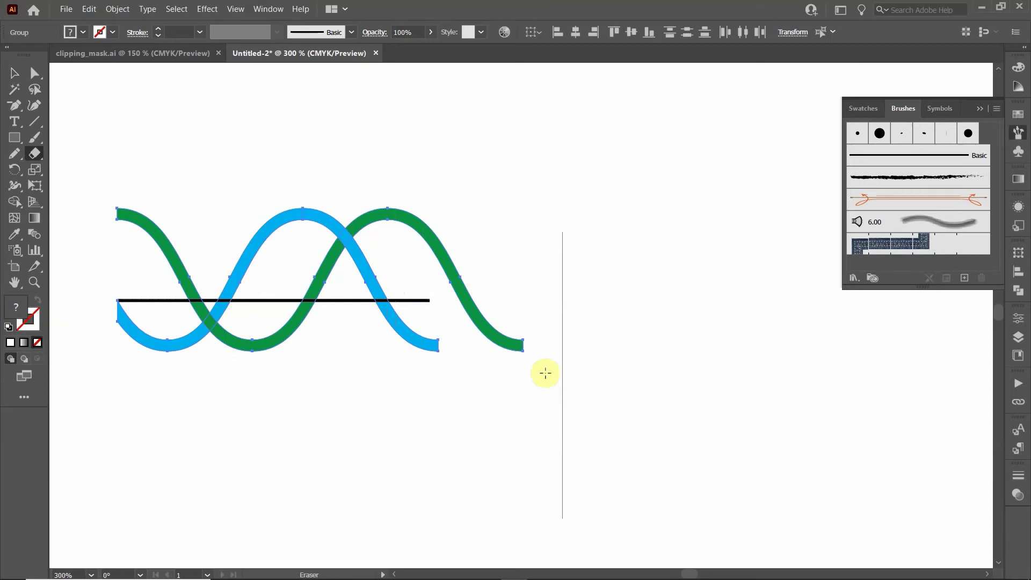
left_click_drag(557, 284, 387, 262)
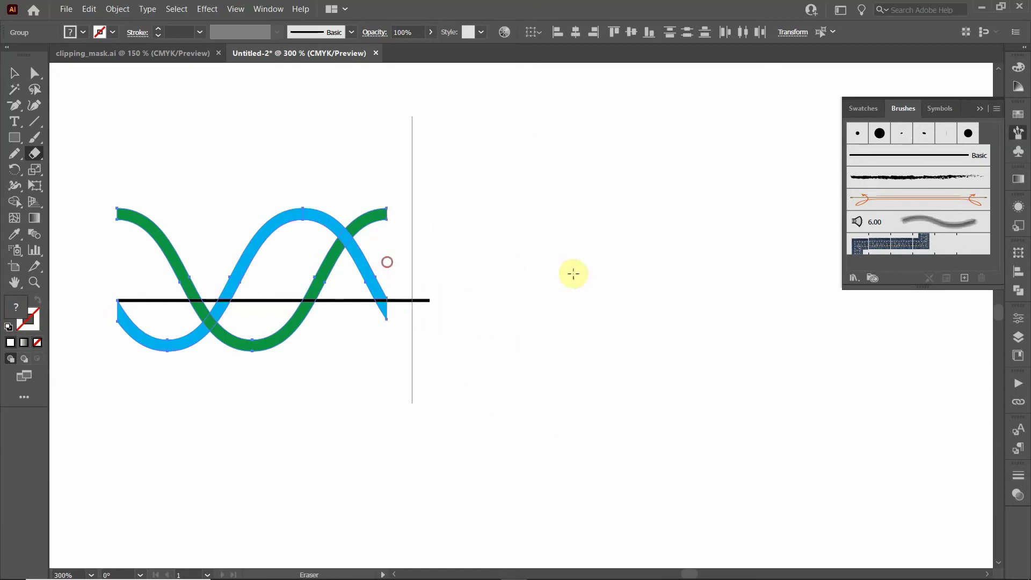
Step: Delete the black horizontal line from the artwork
left_click(15, 73)
left_click(409, 293)
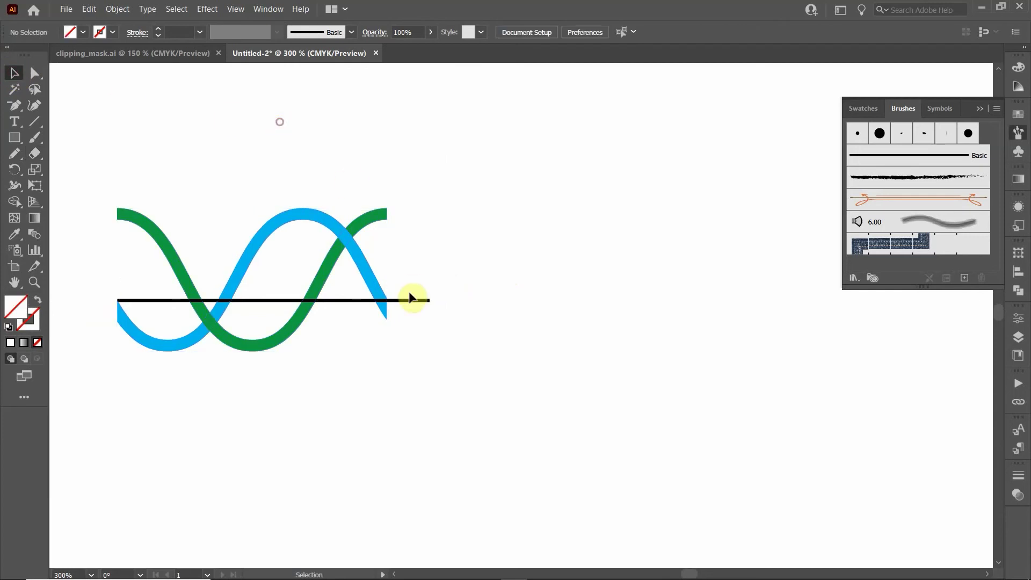
left_click(402, 301)
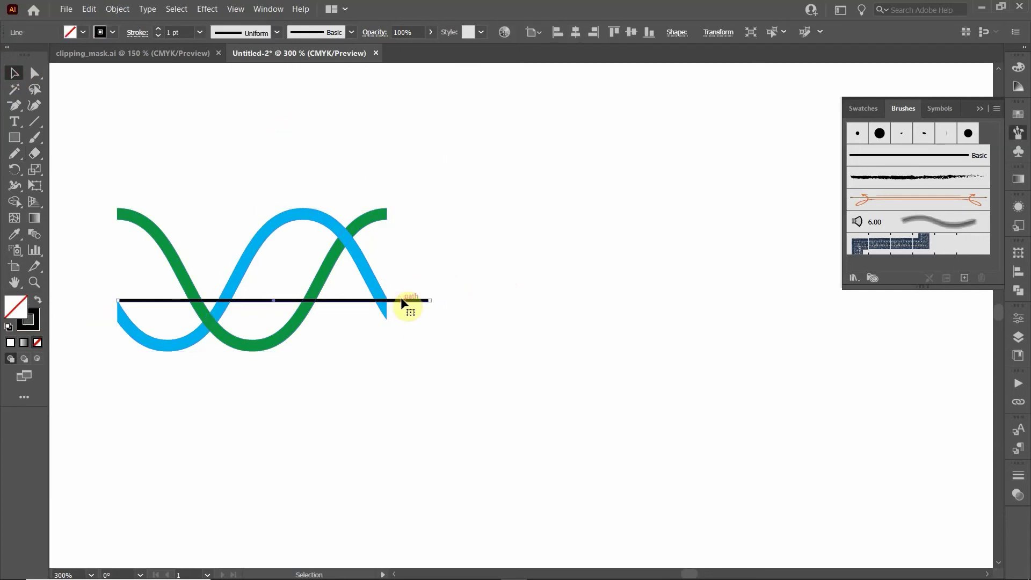
key("Delete")
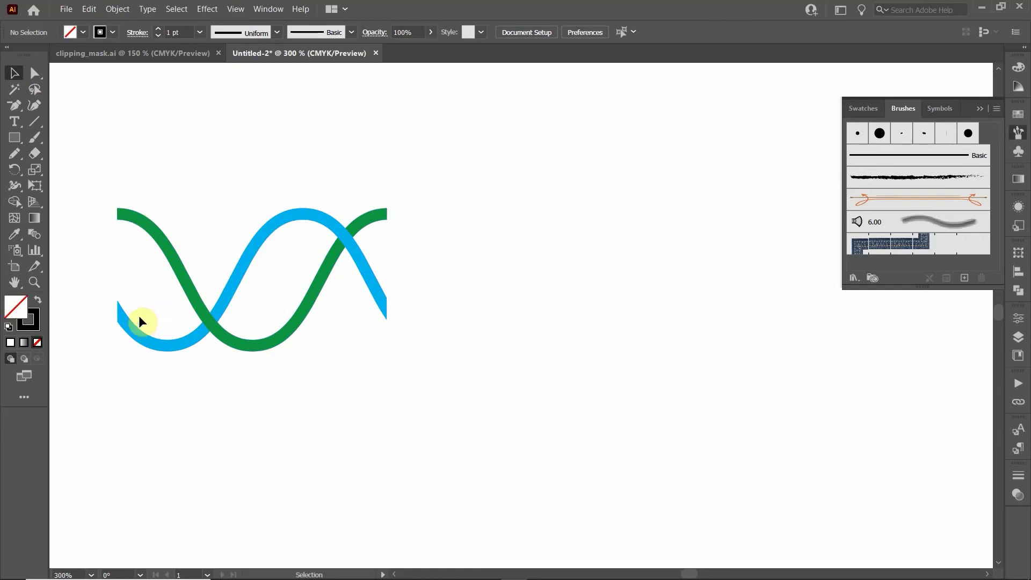
Step: Draw a 3 pt vertical rung from the green wave to the blue and send it to back
left_click(214, 322)
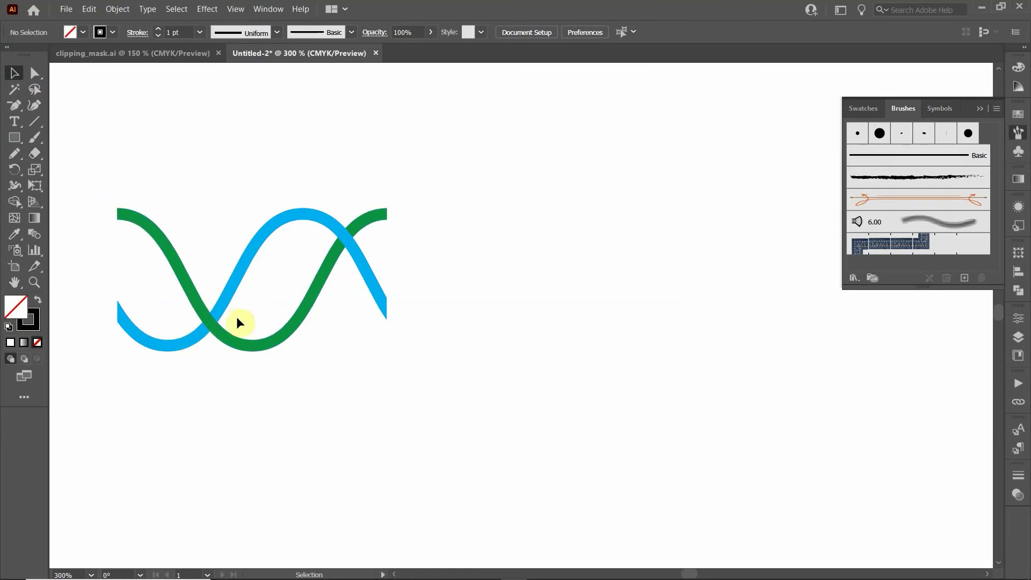
left_click(34, 122)
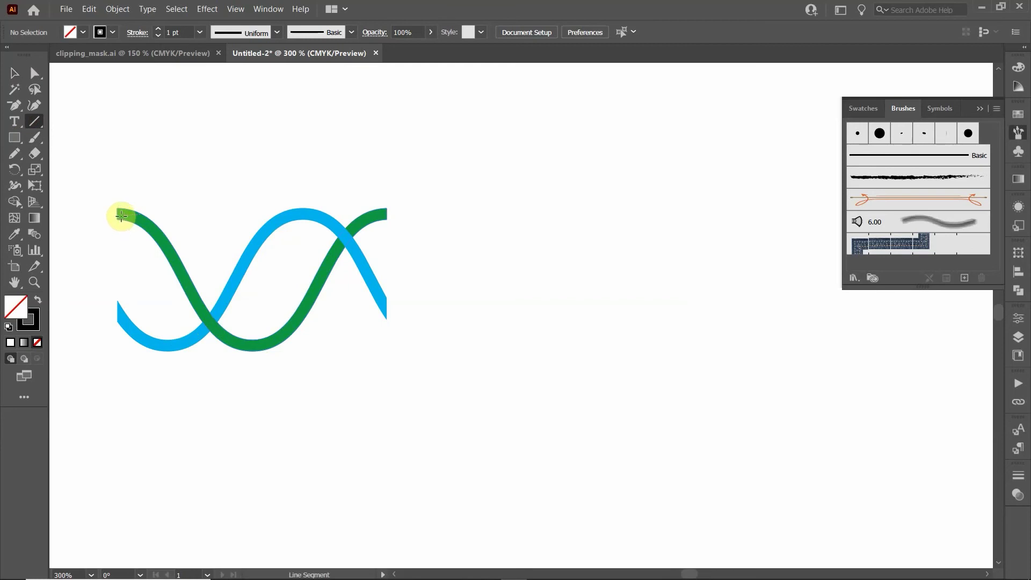
left_click_drag(122, 216, 114, 314)
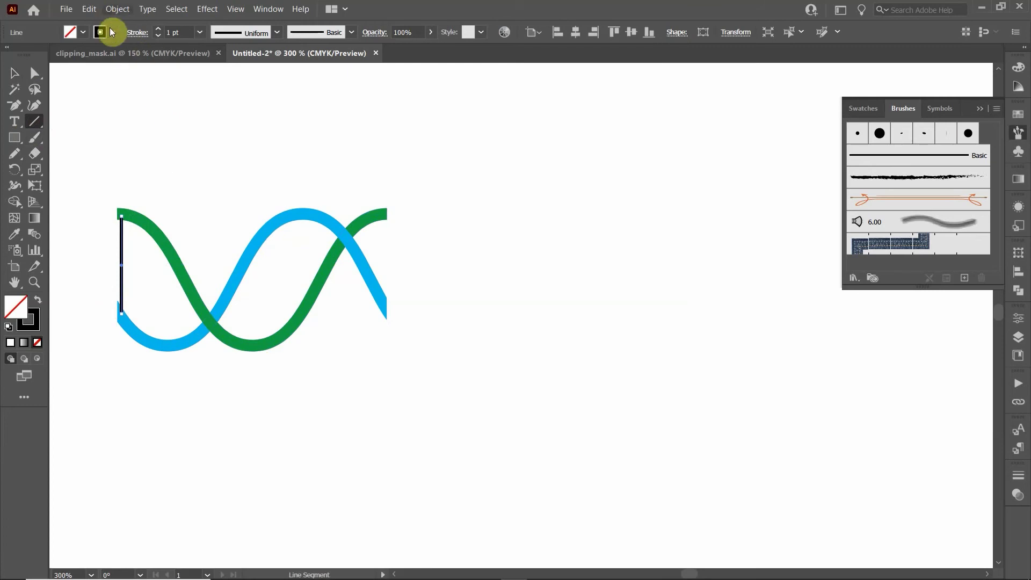
left_click(158, 29)
left_click(158, 29)
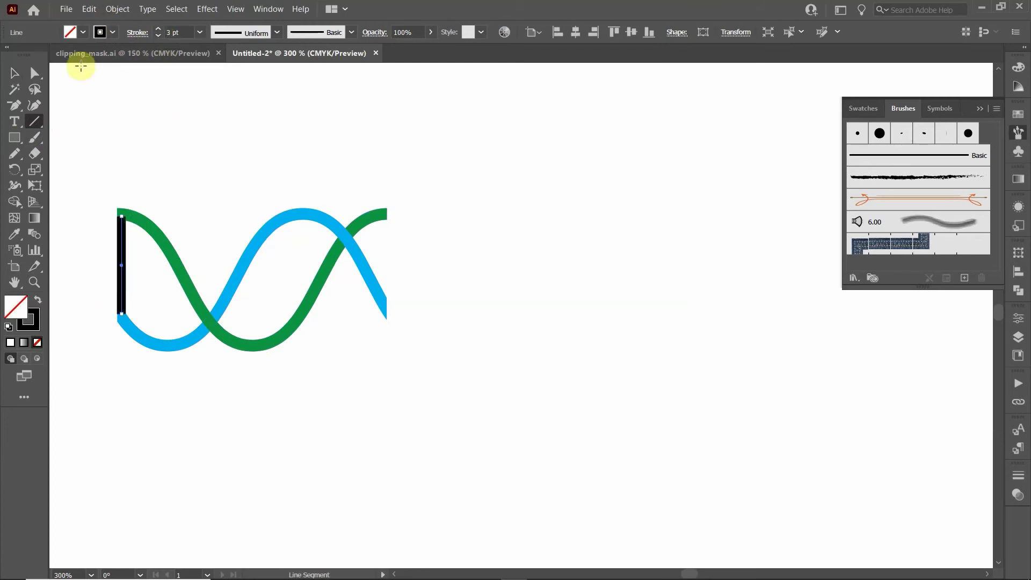
left_click(12, 73)
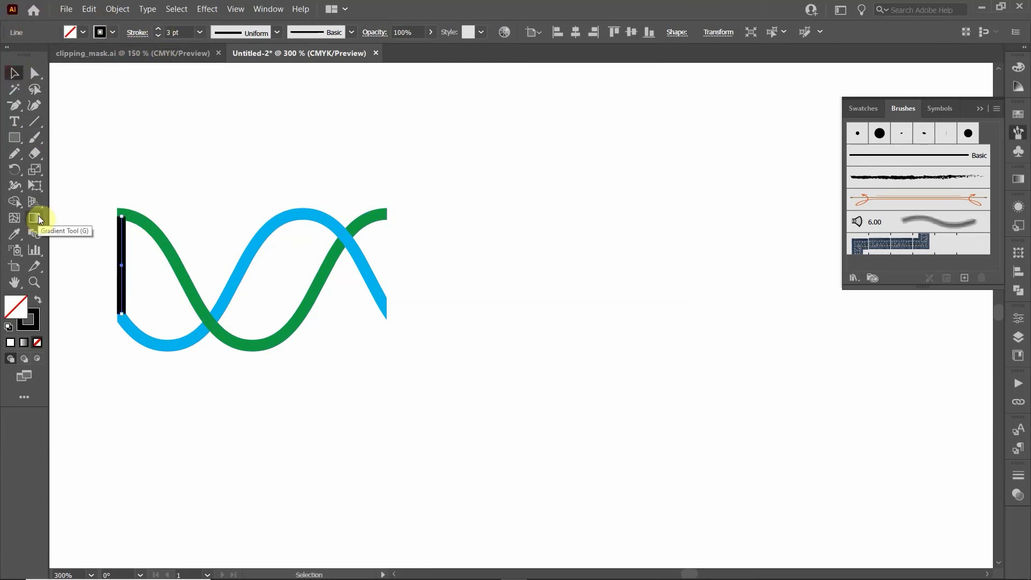
right_click(125, 239)
mouse_move(150, 430)
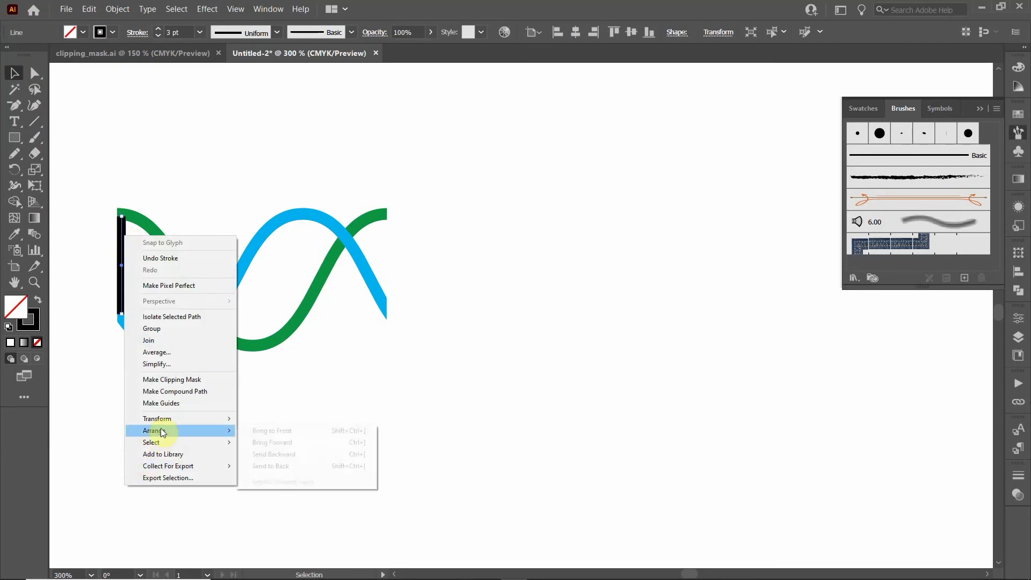
left_click(279, 465)
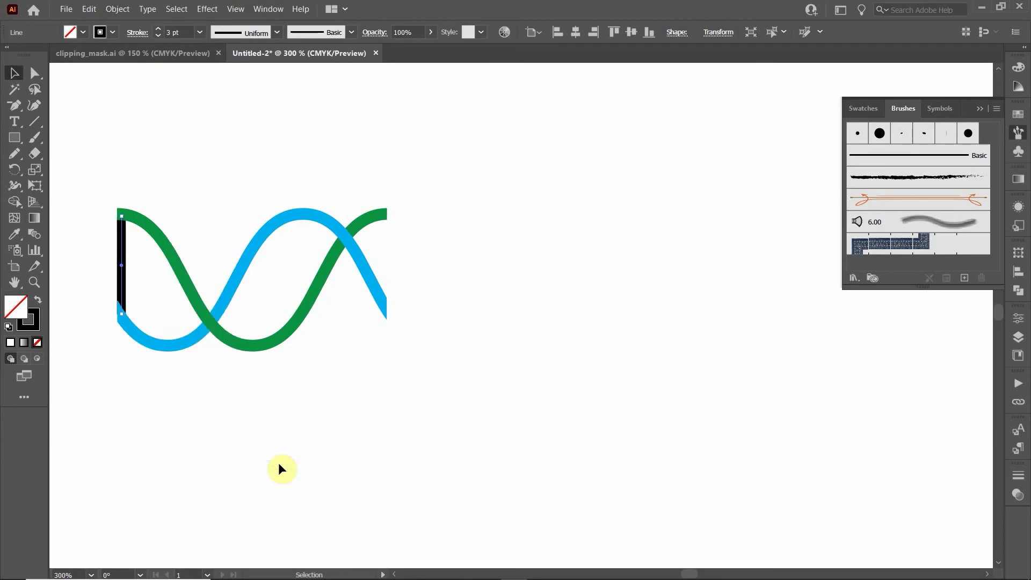
Step: Copy the rung repeatedly to the right along the helix, nudging copies toward even spacing
left_click(24, 358)
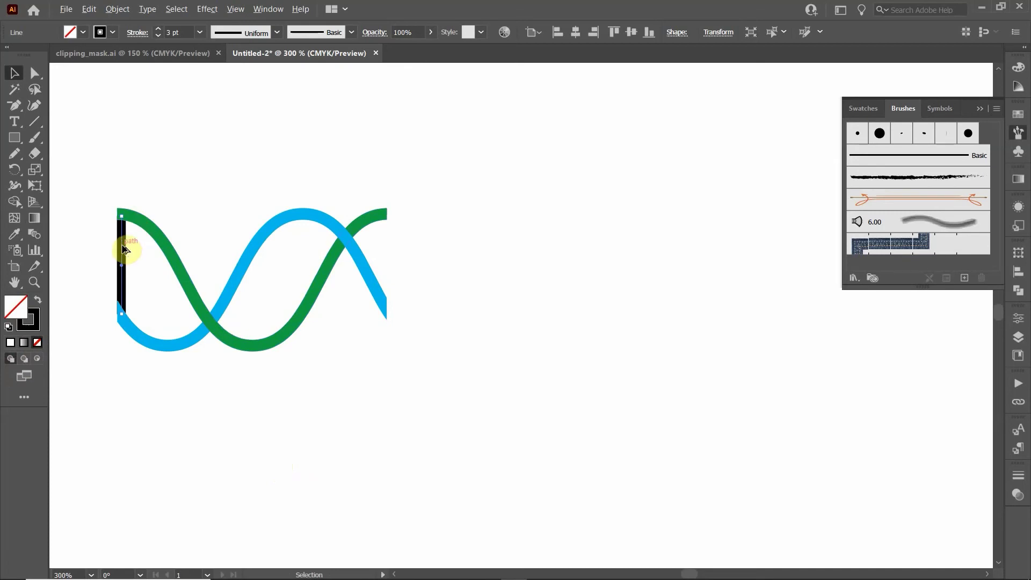
left_click_drag(123, 248, 272, 272)
left_click_drag(272, 272, 346, 239)
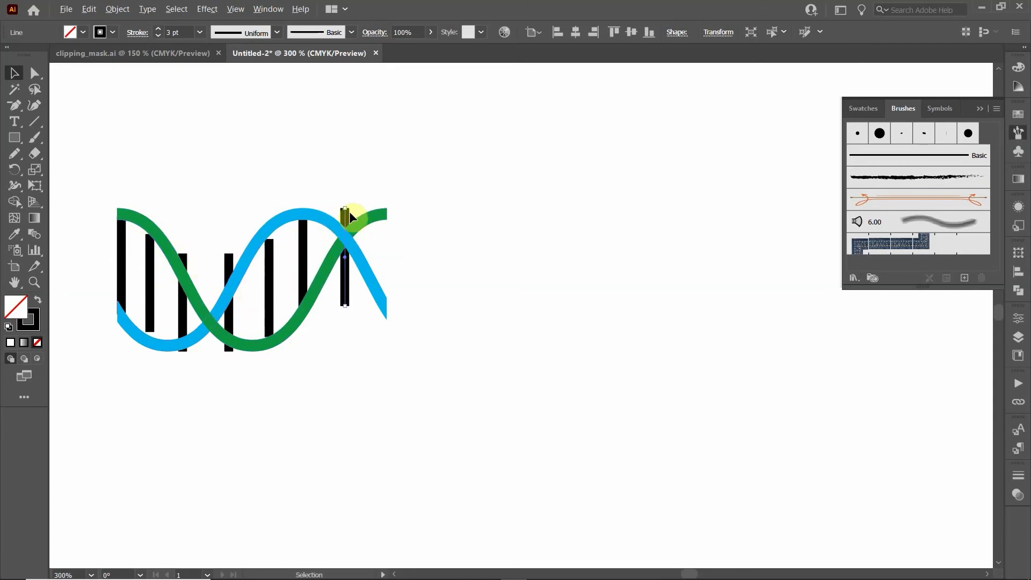
left_click_drag(348, 221, 382, 225)
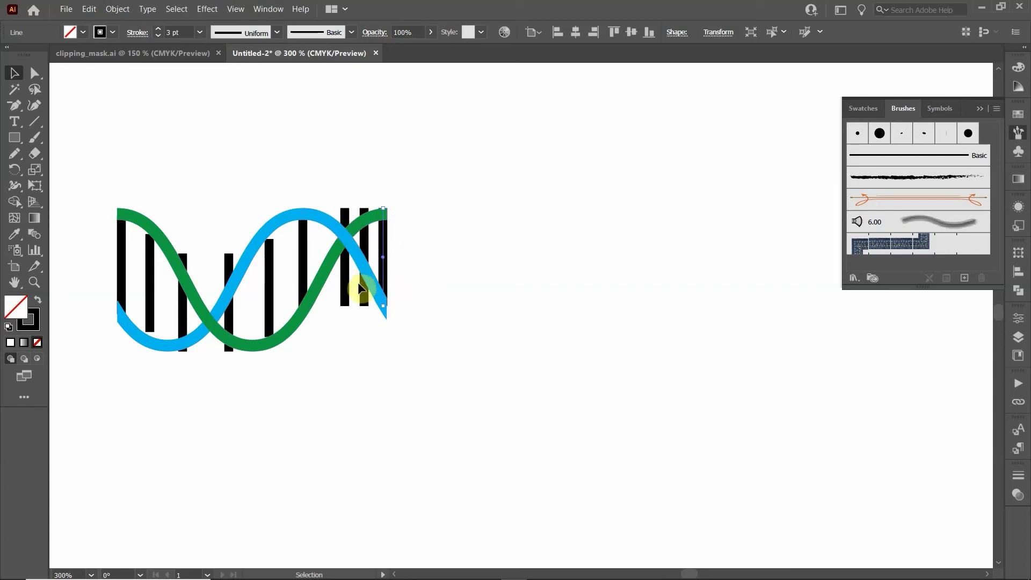
mouse_move(346, 289)
left_mouse_down()
mouse_move(326, 284)
mouse_move(352, 300)
left_mouse_up()
left_click_drag(383, 260, 372, 252)
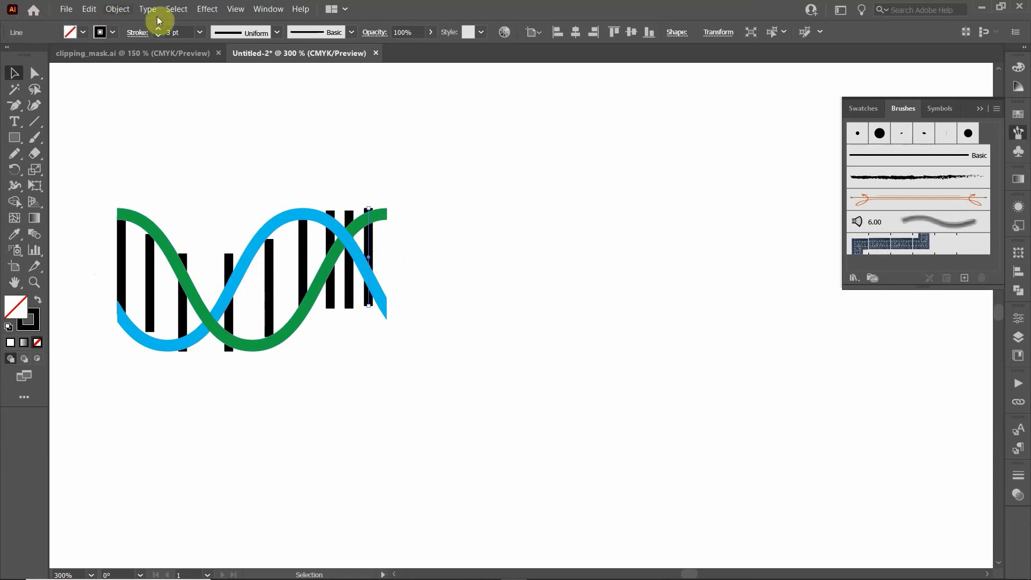
Step: Select all the black rungs and apply Horizontal Distribute Center to space them evenly
left_click(176, 9)
mouse_move(204, 112)
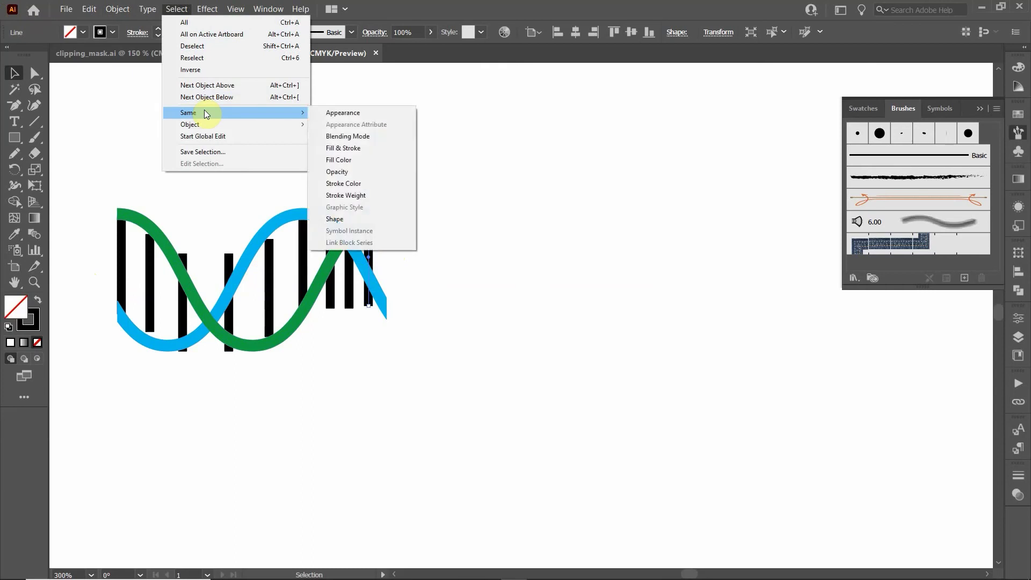
left_click(327, 116)
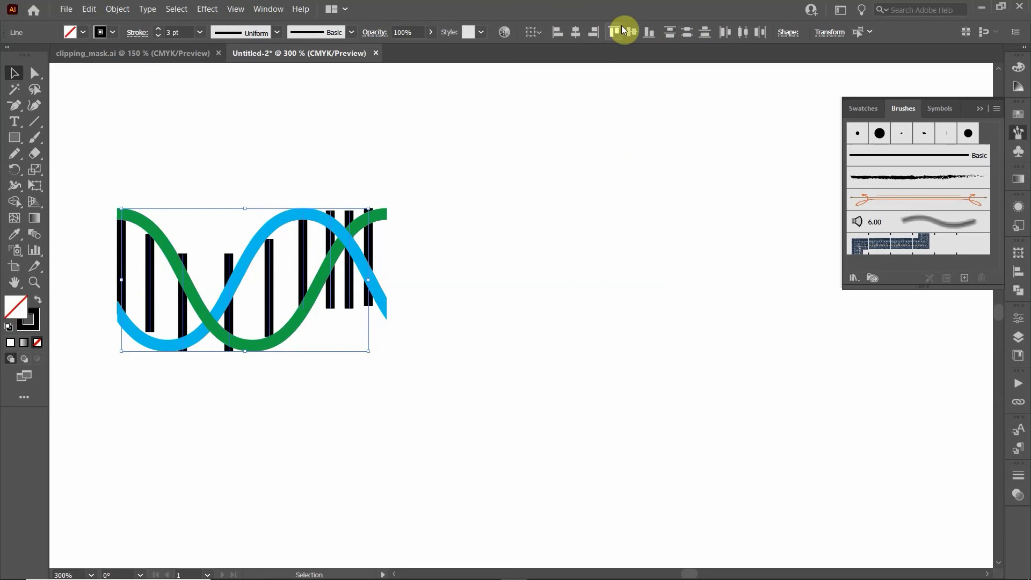
left_click(261, 9)
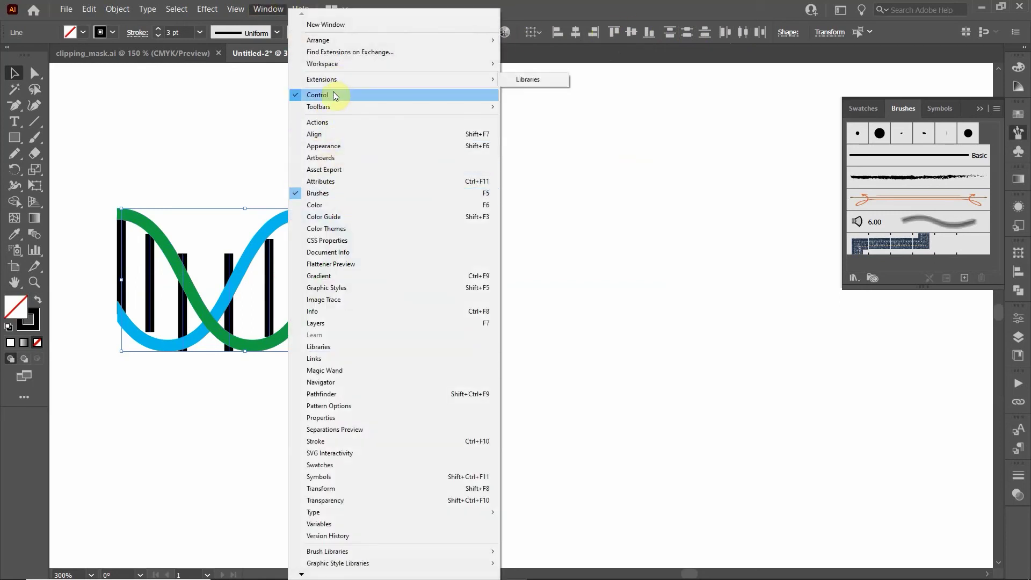
left_click(637, 8)
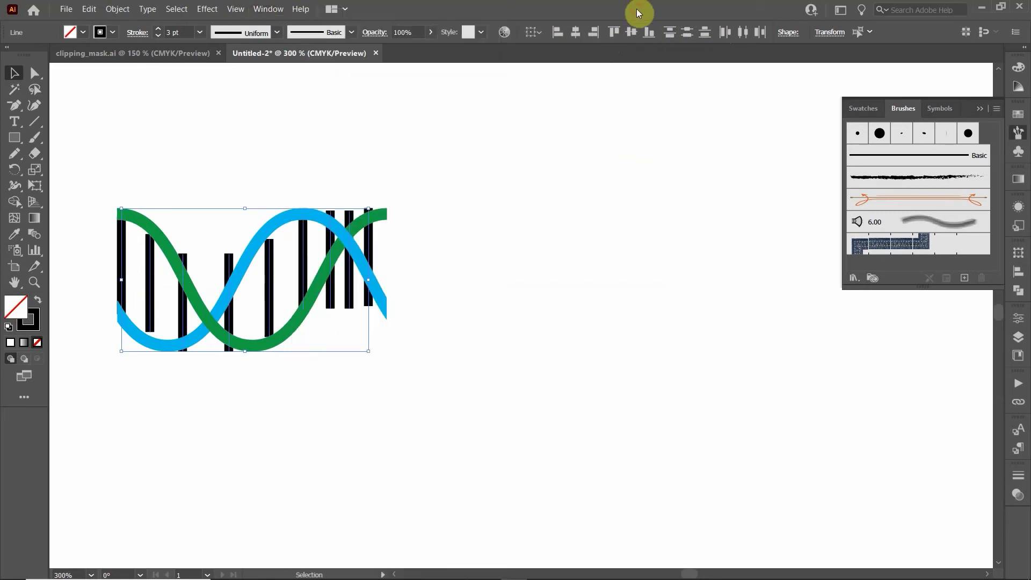
left_click(744, 30)
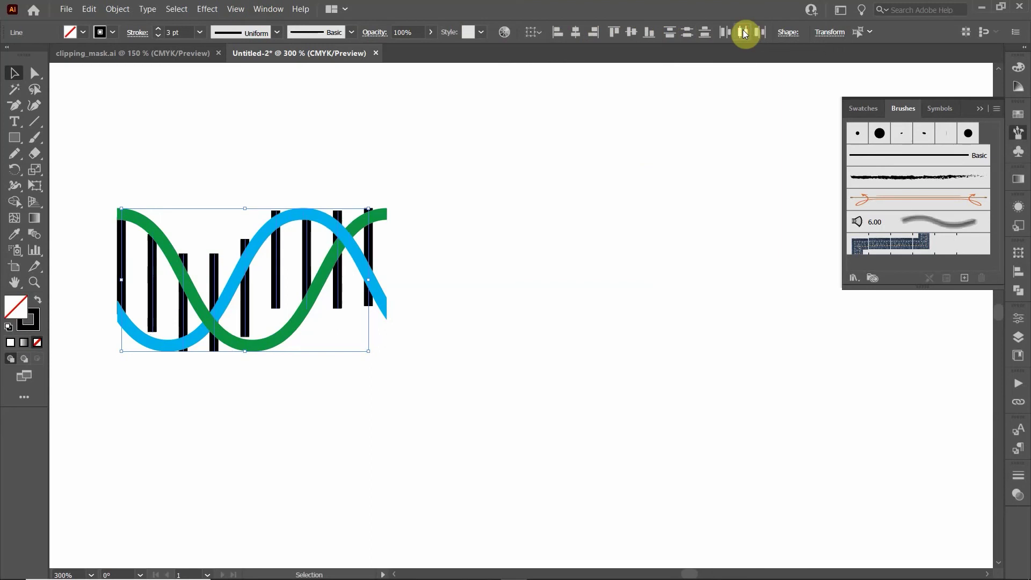
Step: Move the first two rungs' end points onto the strands and delete the third rung
left_click(183, 163)
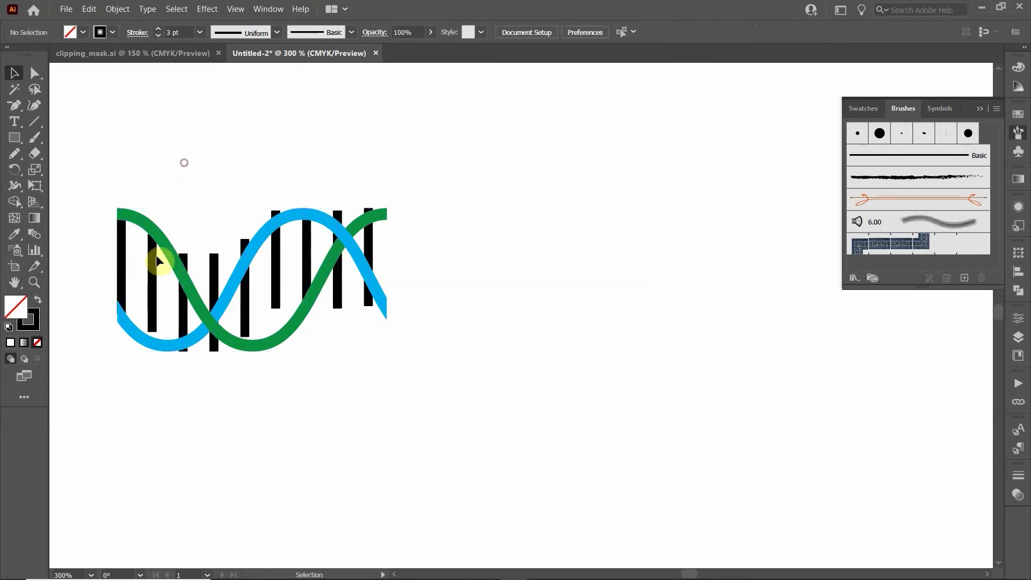
left_click(154, 265)
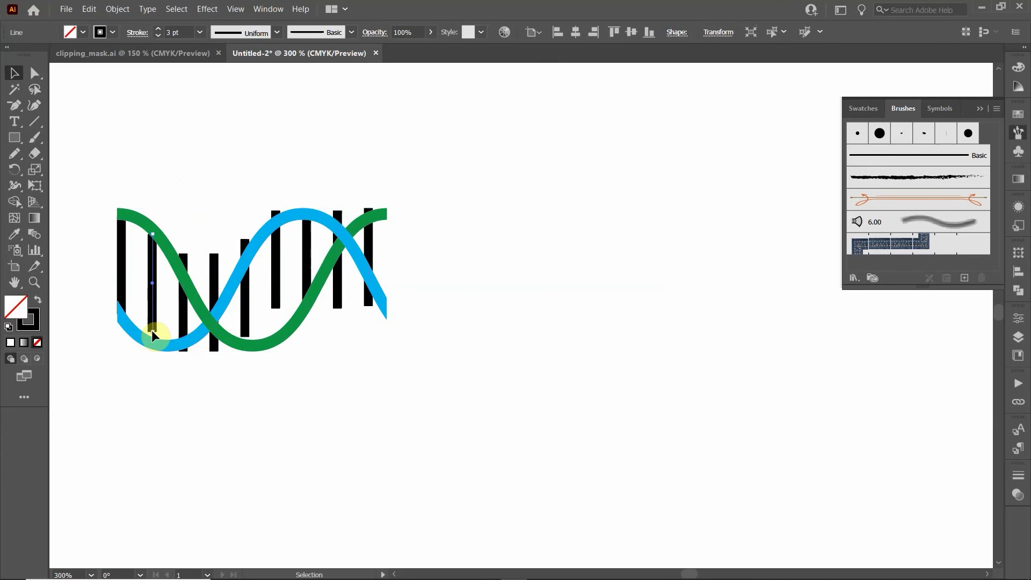
left_click_drag(150, 331, 153, 341)
left_click_drag(183, 254, 185, 273)
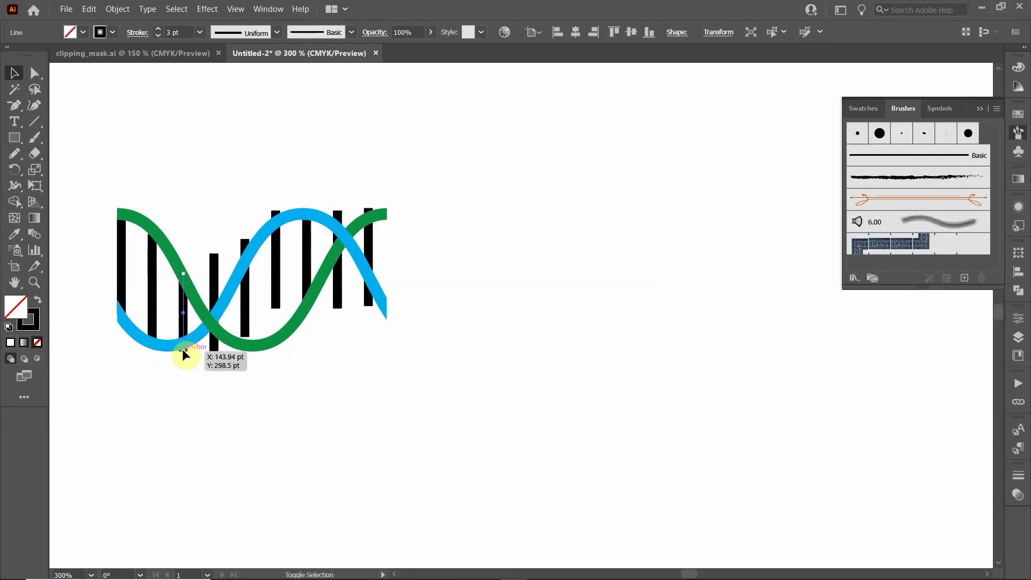
left_click_drag(184, 350, 183, 341)
left_click(215, 280)
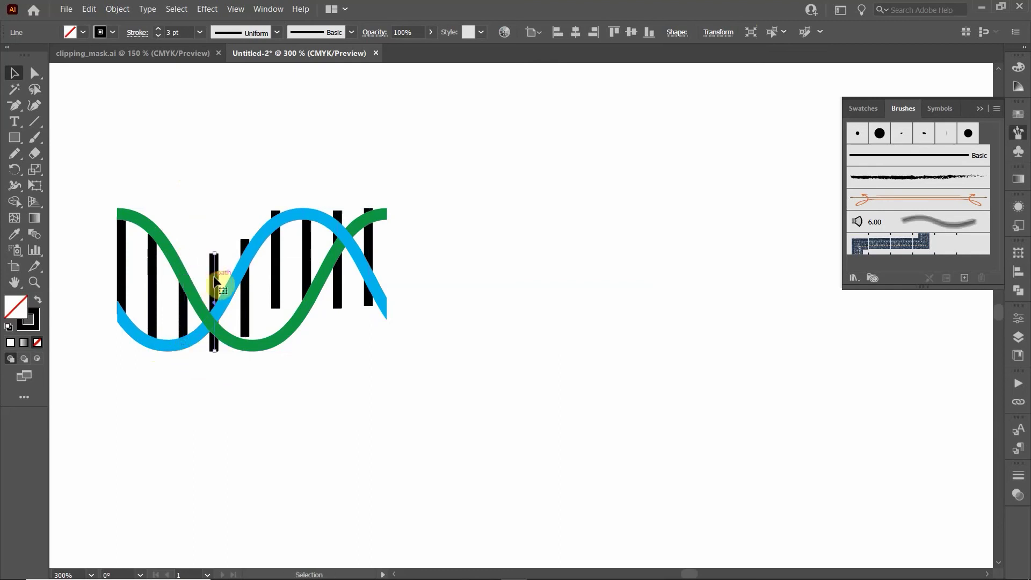
key("Delete")
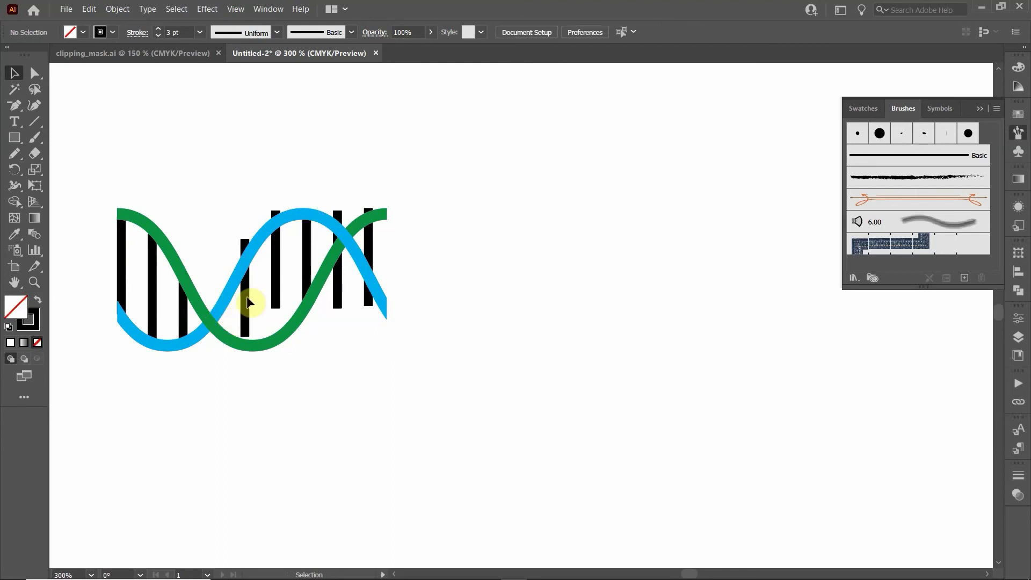
Step: Trim the remaining rungs' top and bottom ends to meet the green and blue strands
left_click(246, 298)
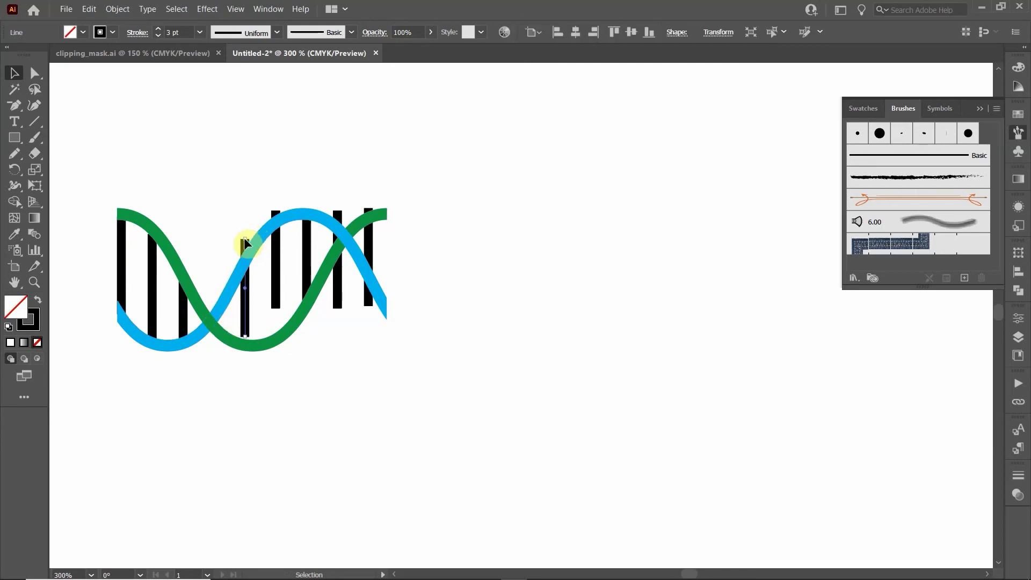
left_click_drag(244, 237, 245, 263)
left_click_drag(245, 337, 244, 342)
left_click_drag(275, 210, 276, 219)
left_click_drag(275, 305, 265, 334)
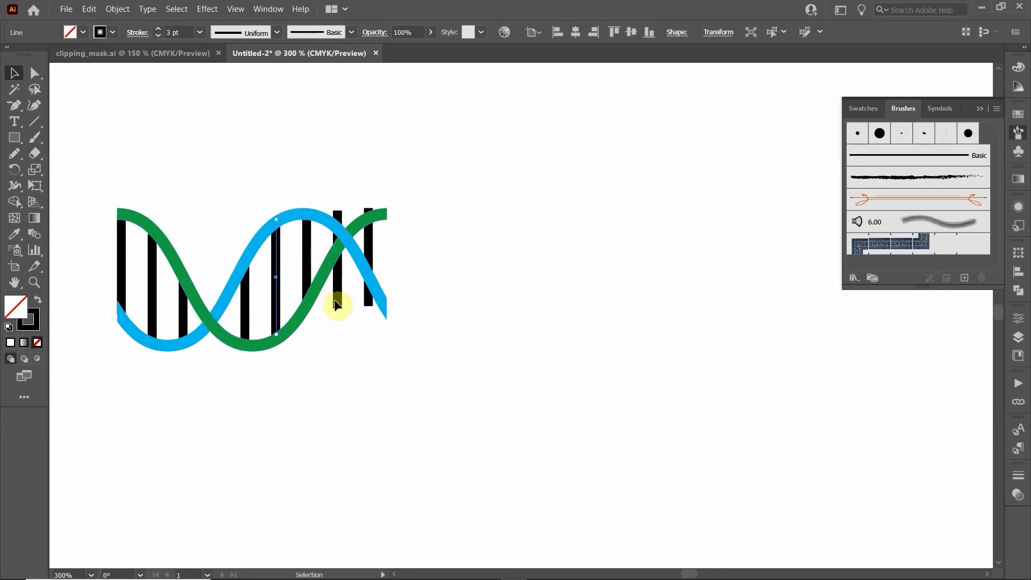
left_click_drag(335, 304, 339, 227)
left_click(369, 243)
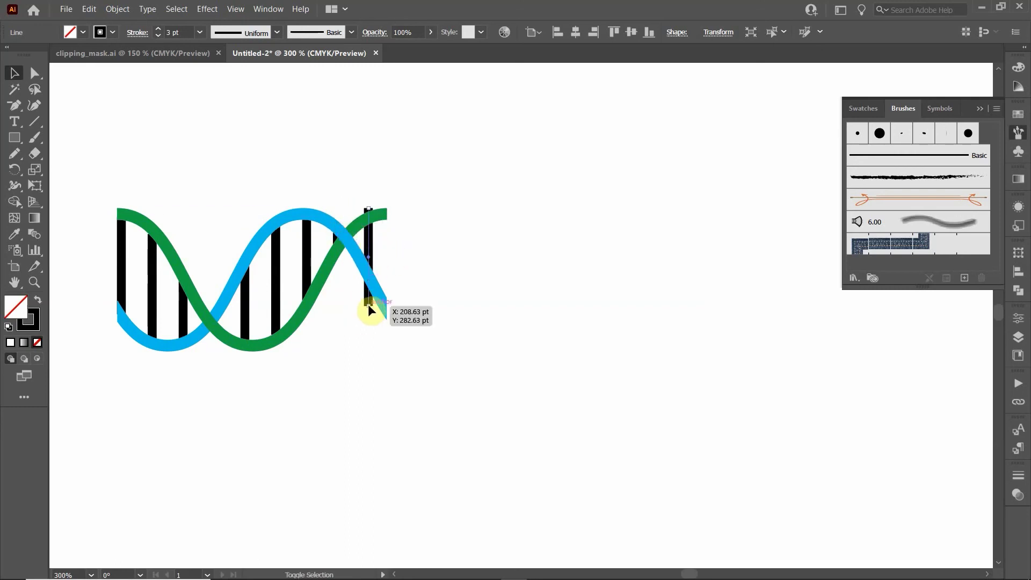
left_click_drag(368, 304, 370, 277)
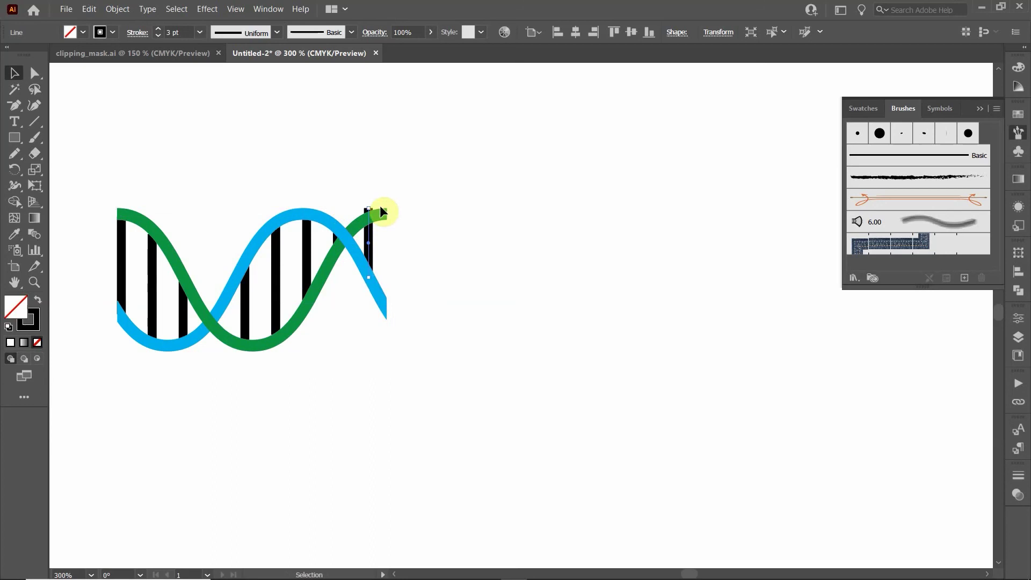
left_click_drag(368, 211, 369, 220)
left_click(14, 73)
left_click(135, 107)
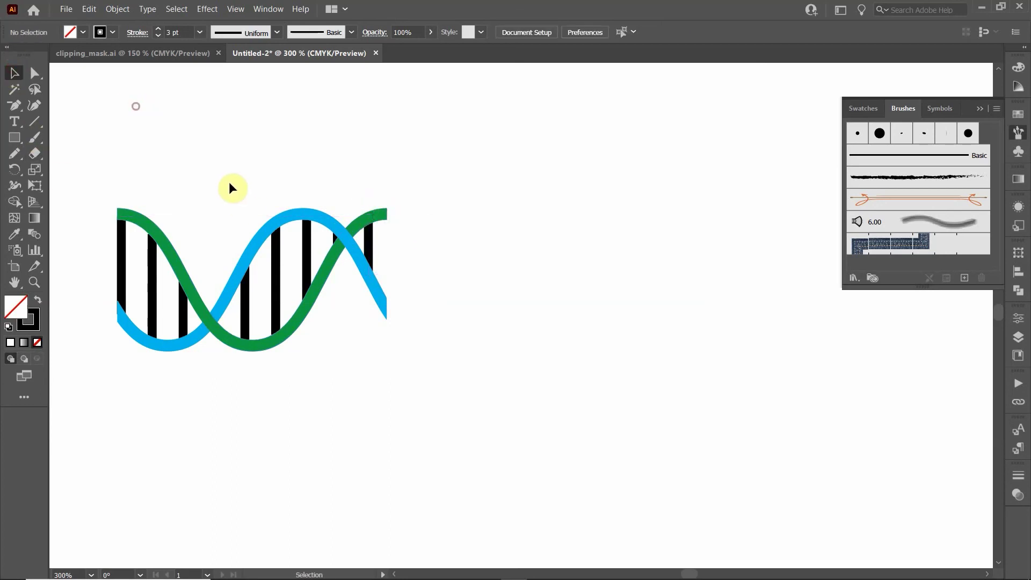
Step: Drag the whole selected DNA artwork into the Brushes panel as a new Pattern Brush
scroll(293, 241, "down", 3)
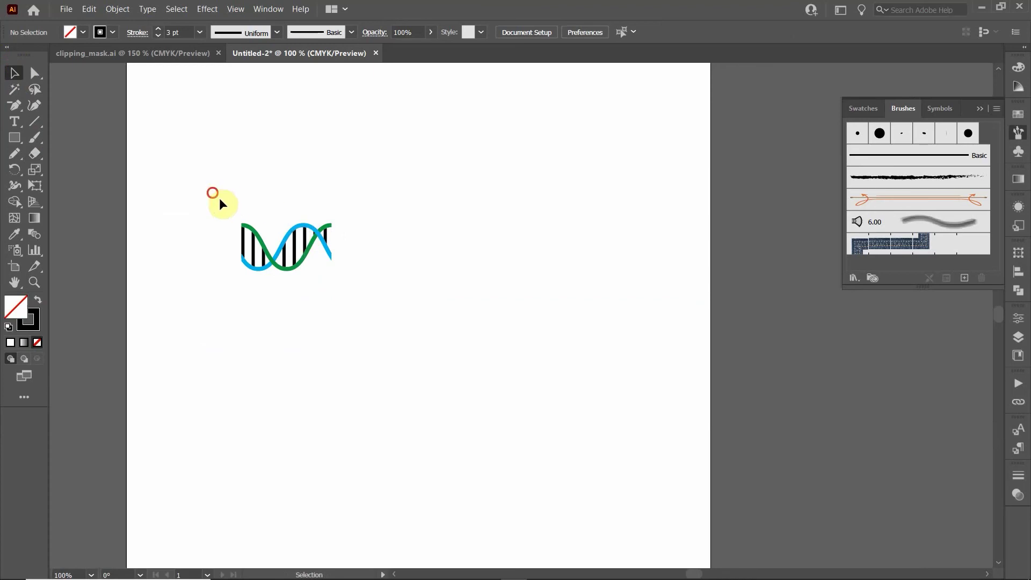
left_click_drag(212, 192, 395, 343)
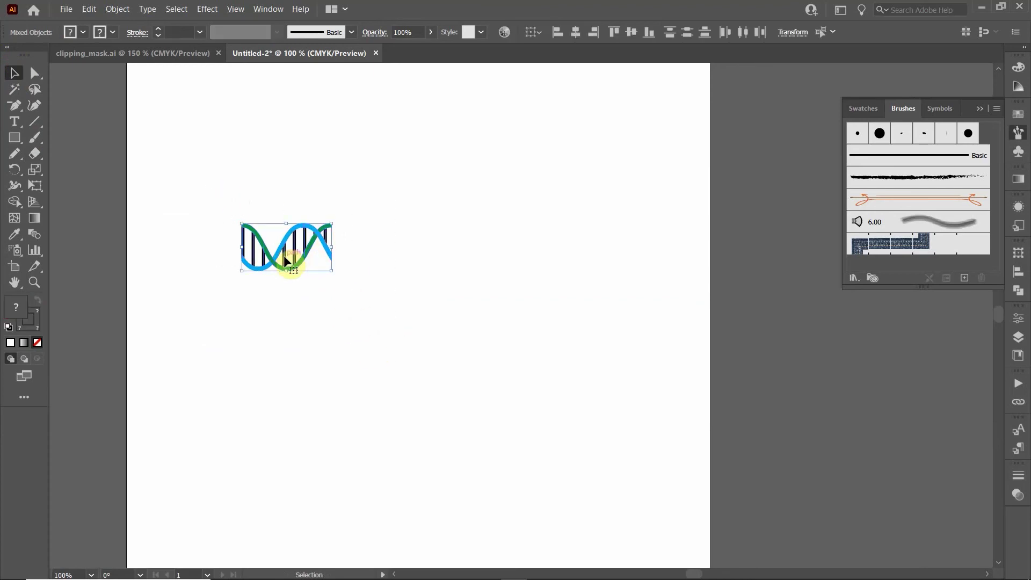
mouse_move(286, 261)
left_mouse_down()
mouse_move(643, 247)
mouse_move(979, 263)
left_mouse_up()
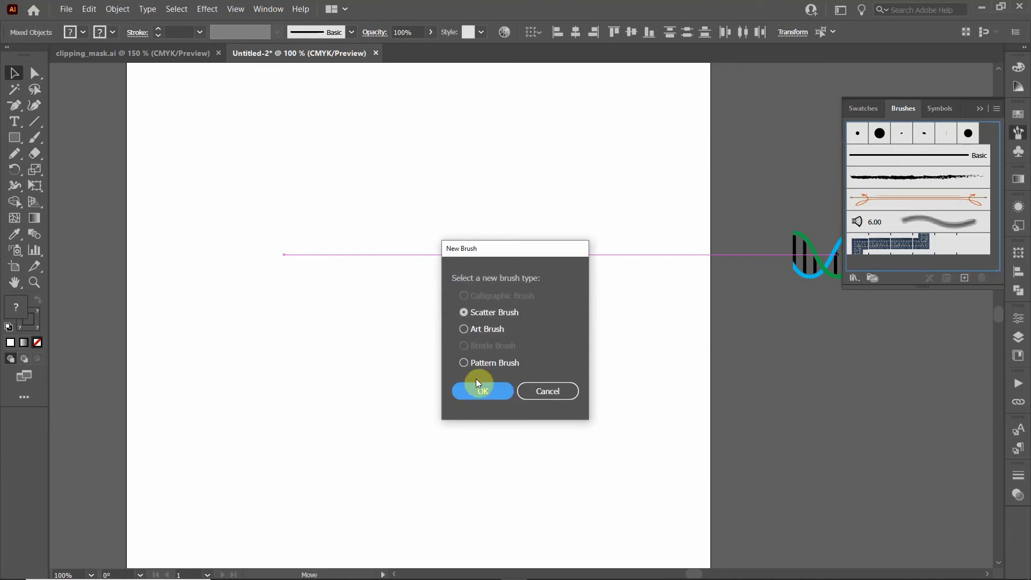
left_click(475, 366)
Step: Save Pattern Brush 1 with Auto-Between outer corners and Auto-Centered inner corners
left_click(470, 393)
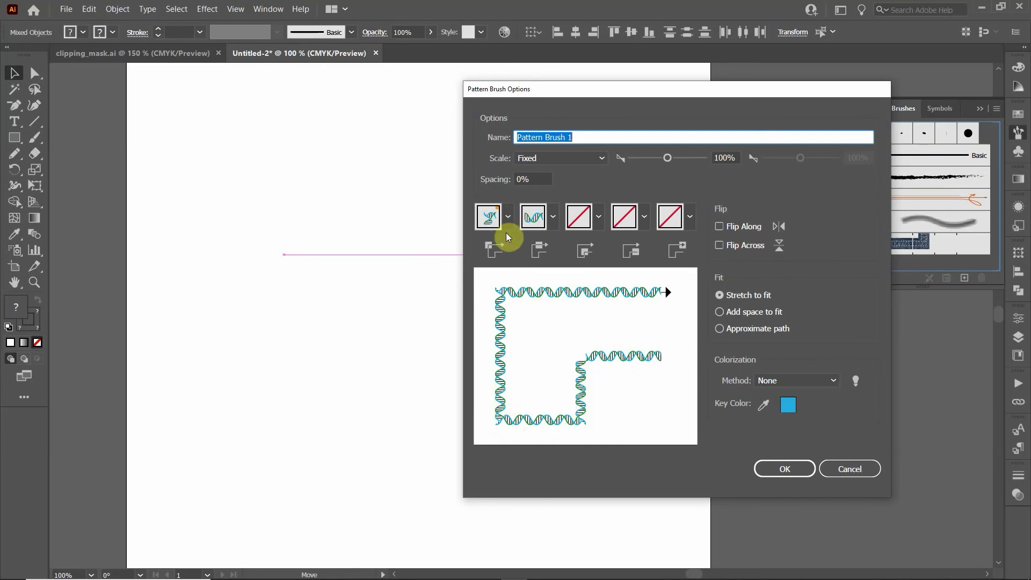
left_click(508, 217)
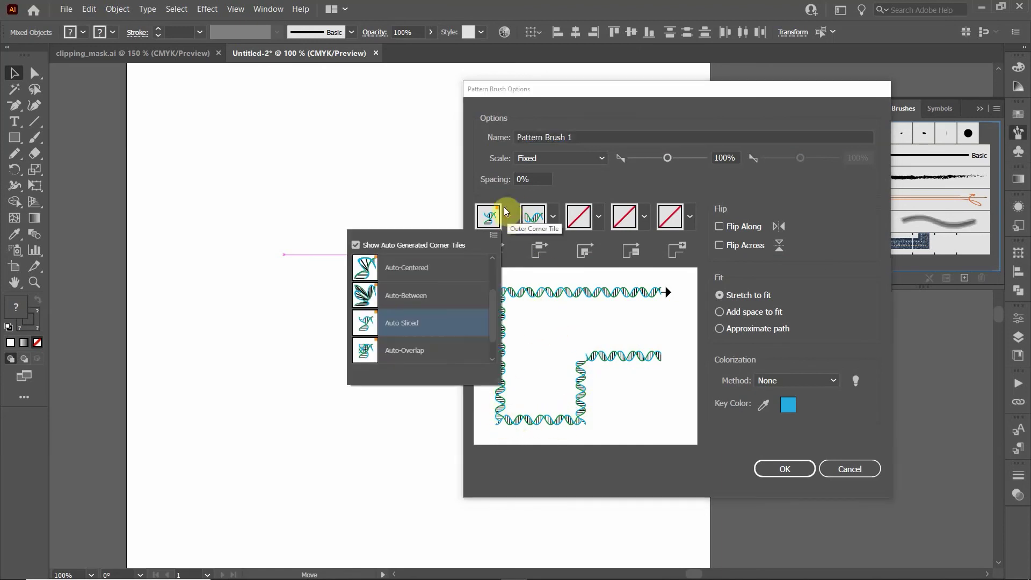
left_click(406, 302)
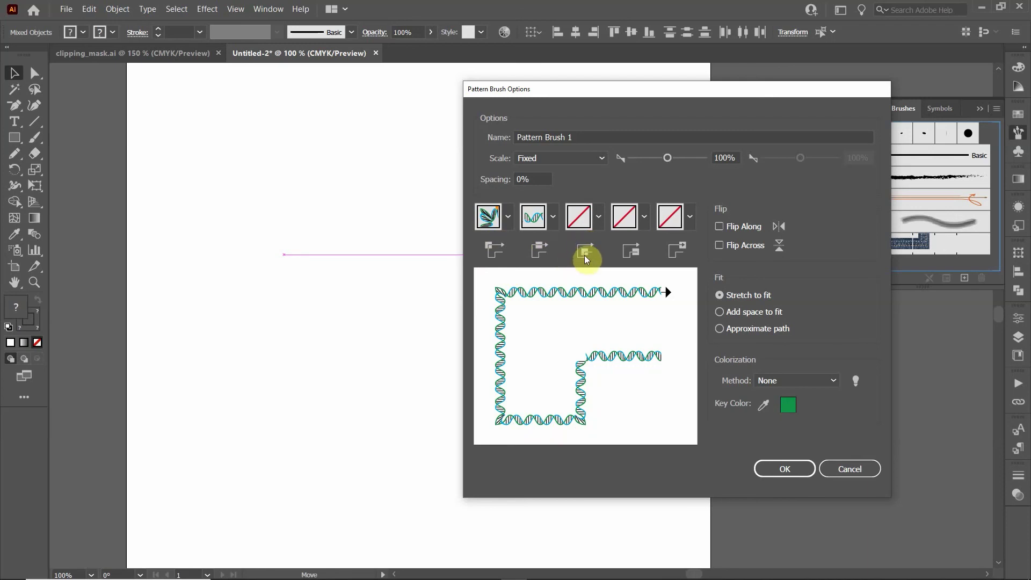
left_click(598, 215)
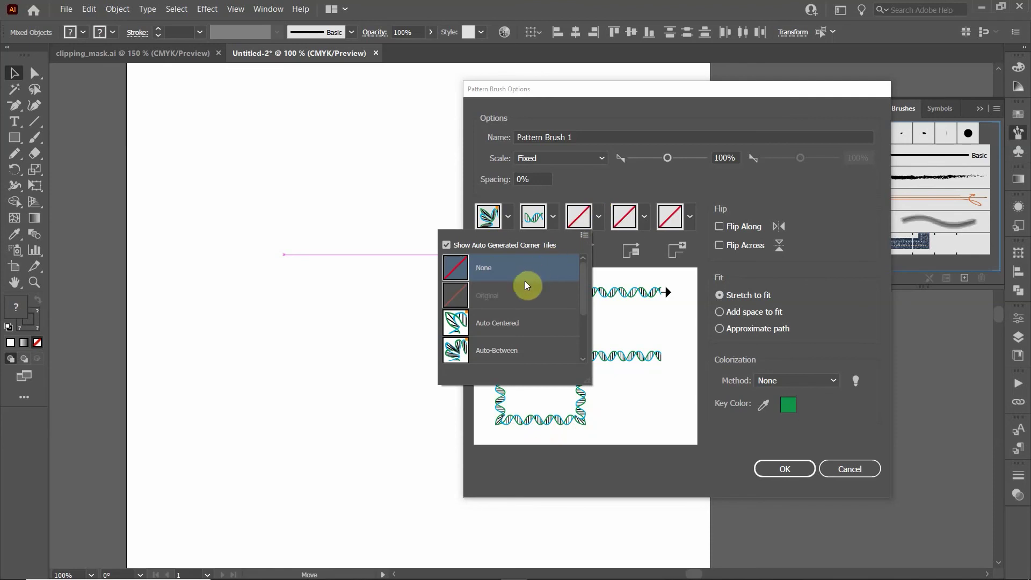
left_click(490, 333)
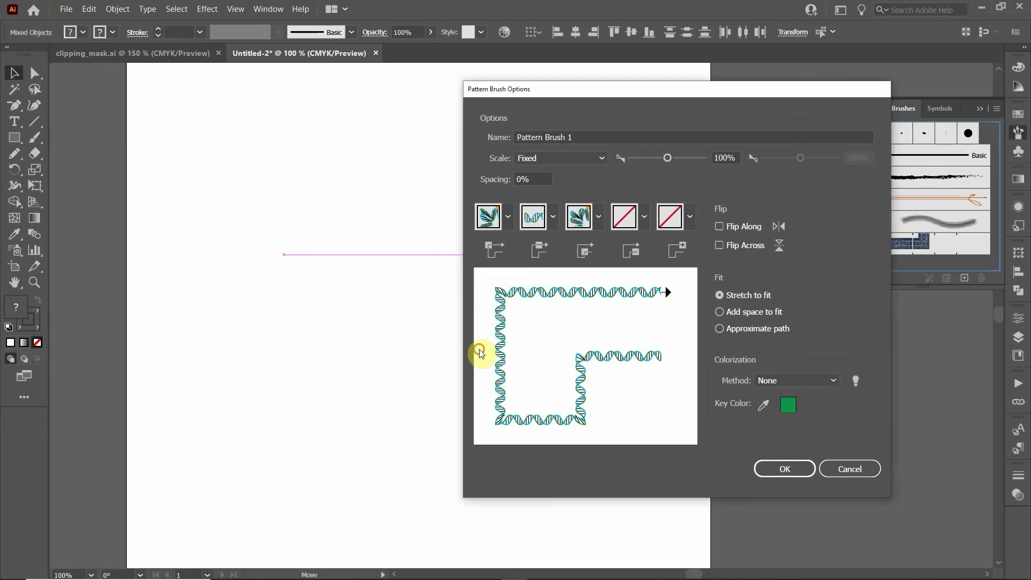
left_click(782, 469)
left_click(431, 326)
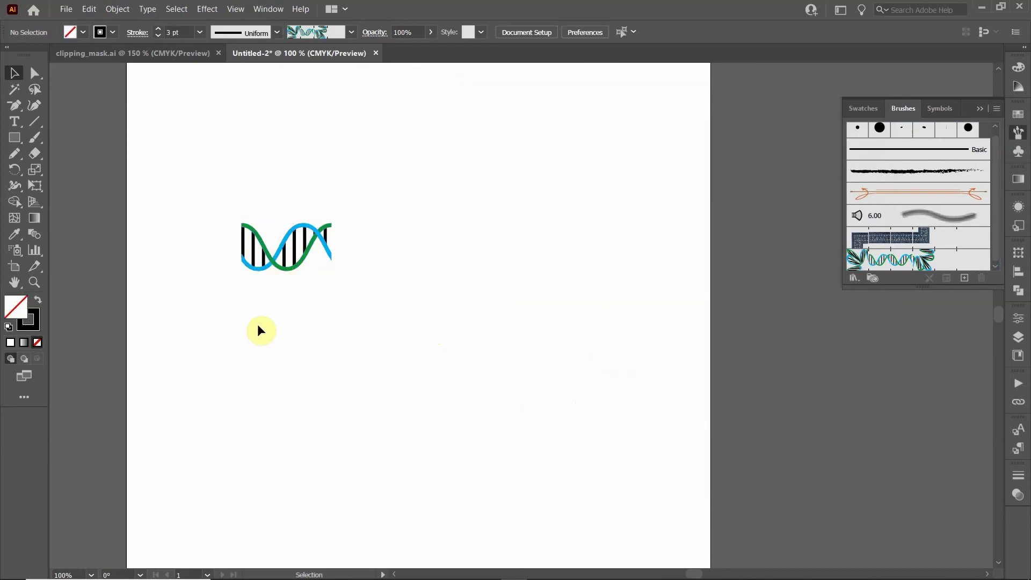
Step: Draw a wavy pencil path across the artboard and apply the DNA pattern brush to it
key("ctrl+z")
left_click(15, 153)
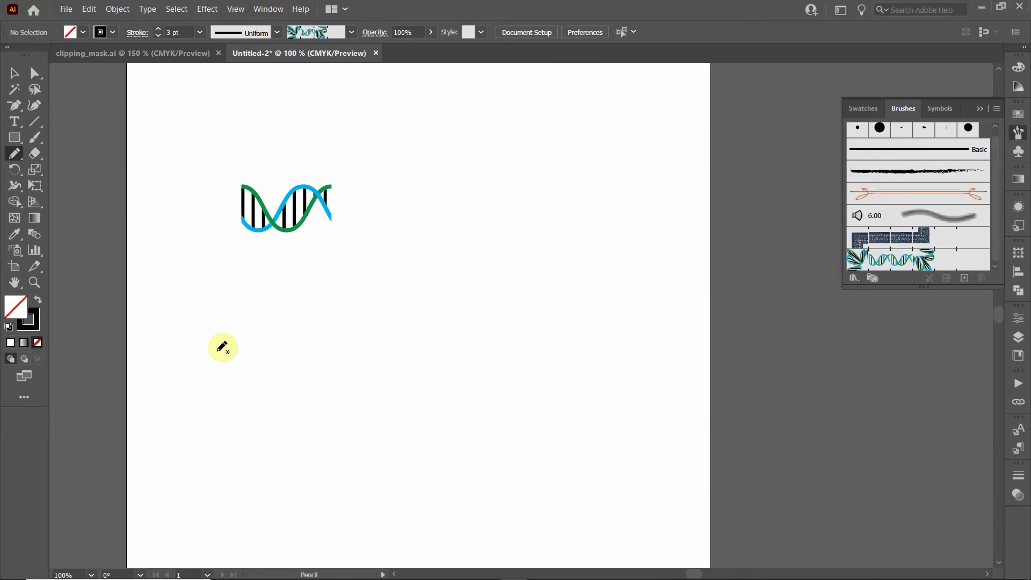
mouse_move(182, 419)
left_mouse_down()
mouse_move(239, 349)
mouse_move(300, 353)
mouse_move(384, 413)
mouse_move(430, 419)
mouse_move(564, 270)
mouse_move(613, 321)
left_mouse_up()
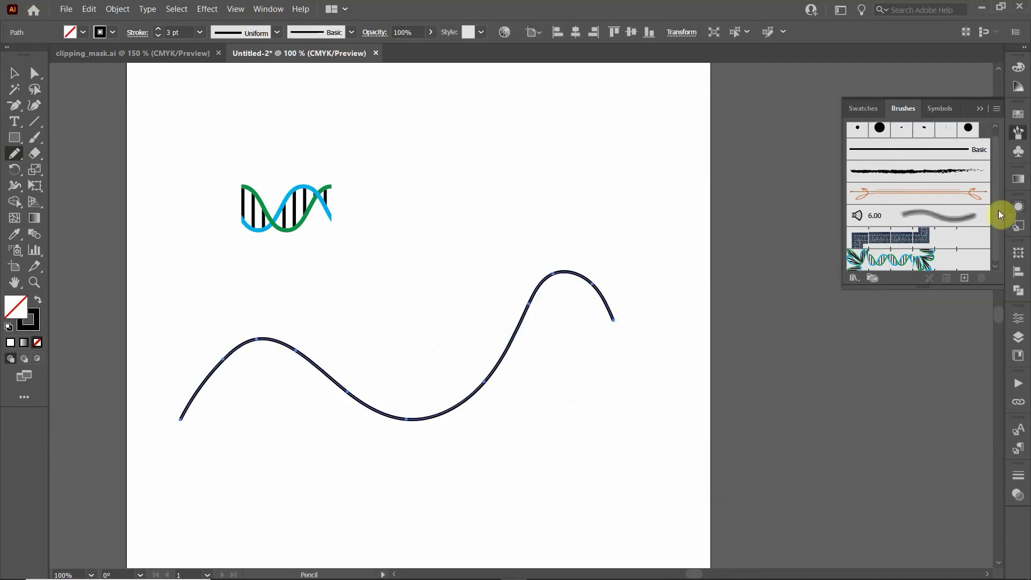
left_click(918, 259)
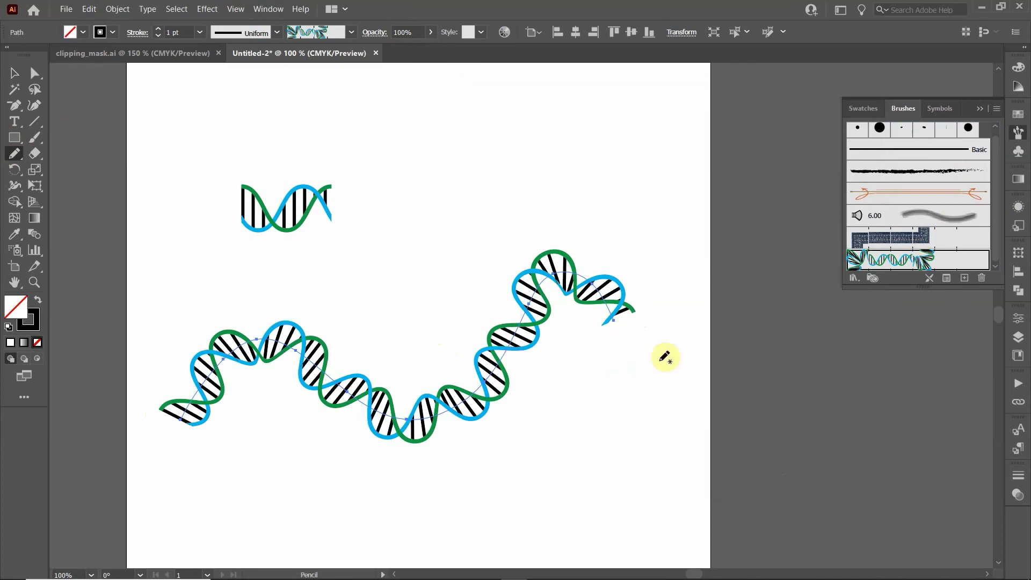
left_click(16, 74)
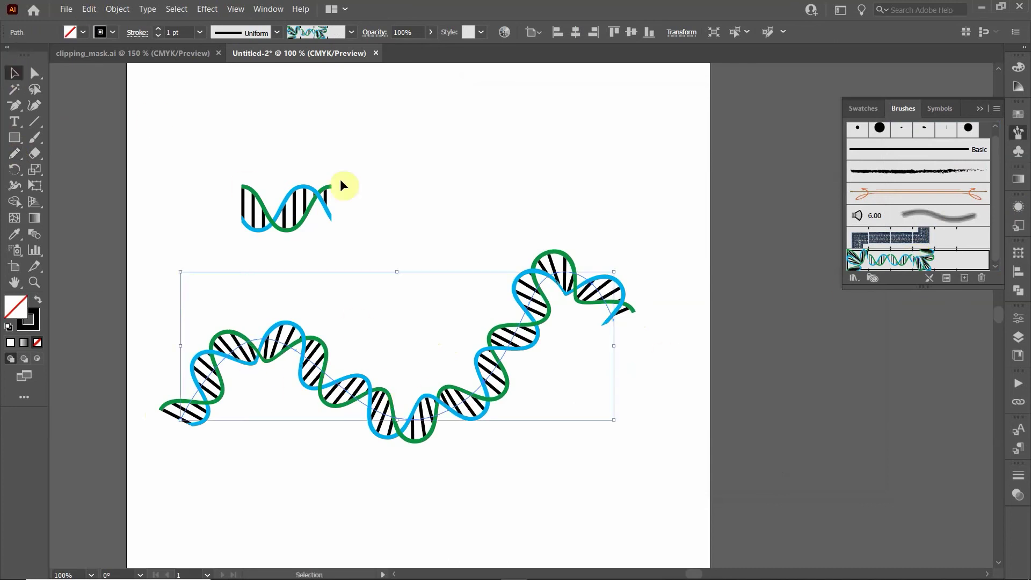
left_click(443, 195)
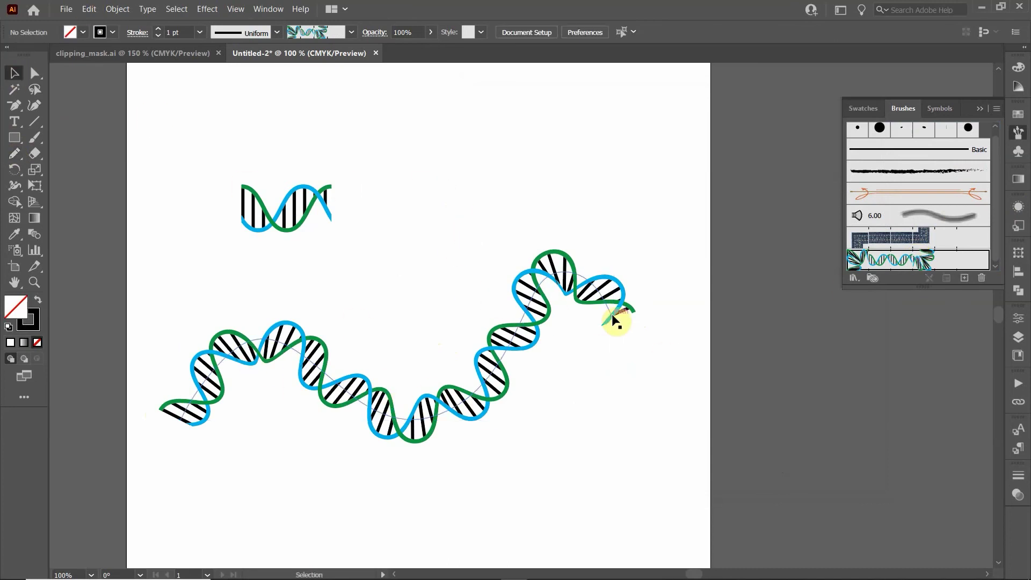